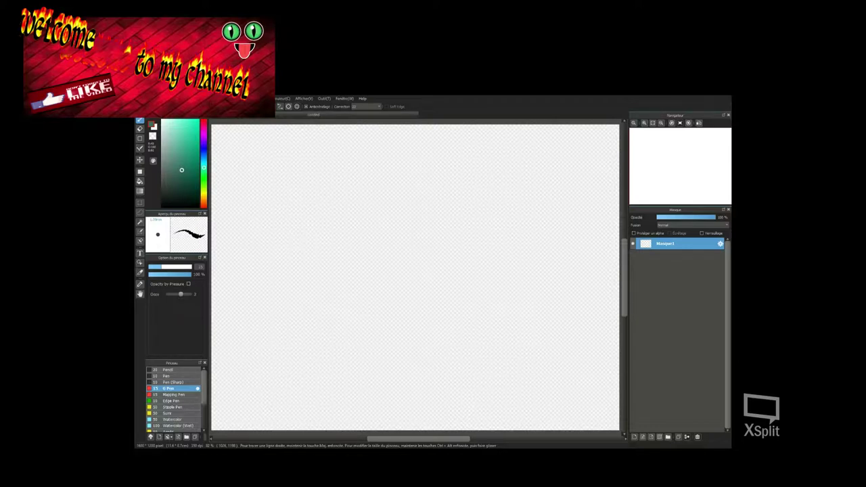
Sketch a long wavy outline with an inner wavy line across the canvas centre using the G Pen in dark green
mouse_move(350, 261)
left_mouse_down()
mouse_move(385, 258)
mouse_move(423, 268)
mouse_move(450, 248)
mouse_move(462, 256)
mouse_move(480, 247)
mouse_move(492, 257)
mouse_move(487, 240)
mouse_move(456, 243)
mouse_move(436, 264)
mouse_move(423, 249)
mouse_move(381, 244)
left_mouse_up()
scroll(362, 267, "down", 1)
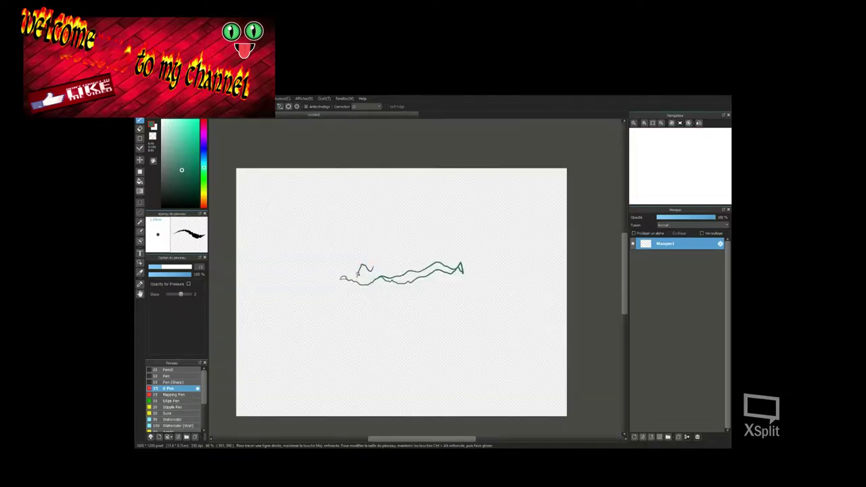
scroll(358, 272, "down", 1)
scroll(359, 272, "up", 1)
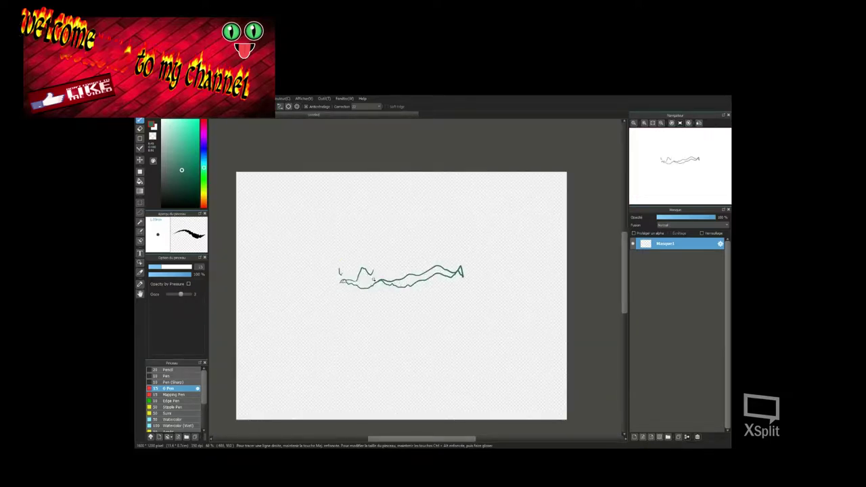
mouse_move(389, 269)
left_mouse_down()
mouse_move(416, 257)
mouse_move(448, 260)
left_mouse_up()
Draw thin green shapes around the wavy outline: a four-sided shape, a crescent, crossing strokes, two small blobs and a tall narrow form
mouse_move(338, 224)
left_mouse_down()
mouse_move(298, 216)
mouse_move(299, 261)
left_mouse_up()
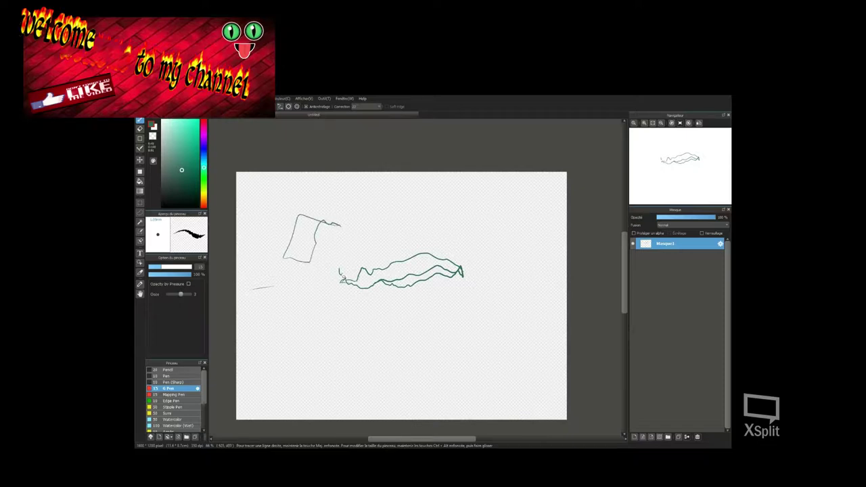
mouse_move(357, 298)
left_mouse_down()
mouse_move(341, 315)
mouse_move(349, 338)
mouse_move(376, 353)
mouse_move(396, 329)
mouse_move(365, 337)
mouse_move(348, 304)
left_mouse_up()
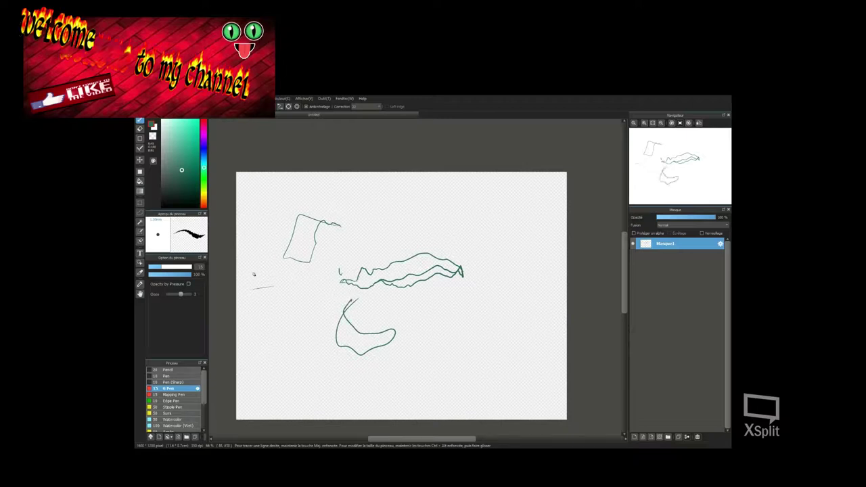
left_click_drag(263, 268, 285, 296)
mouse_move(315, 339)
left_mouse_down()
mouse_move(309, 359)
mouse_move(287, 349)
left_mouse_up()
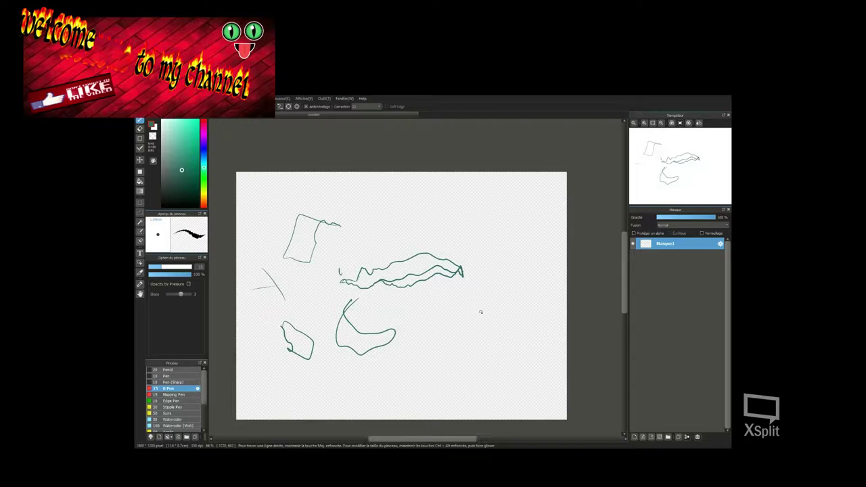
mouse_move(482, 313)
left_mouse_down()
mouse_move(490, 350)
mouse_move(508, 342)
mouse_move(482, 313)
left_mouse_up()
mouse_move(404, 264)
left_mouse_down()
mouse_move(404, 241)
mouse_move(430, 212)
mouse_move(412, 261)
left_mouse_up()
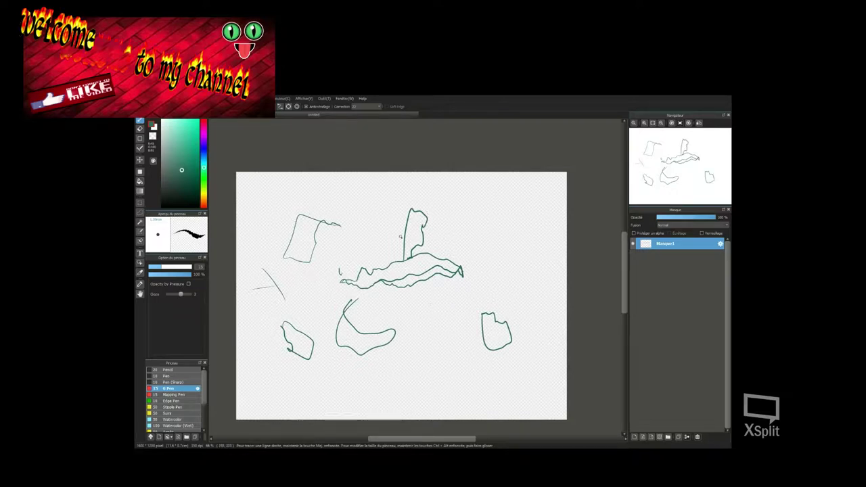
Increase the brush width and draw eight thick green loops spread around the canvas
left_click(184, 267)
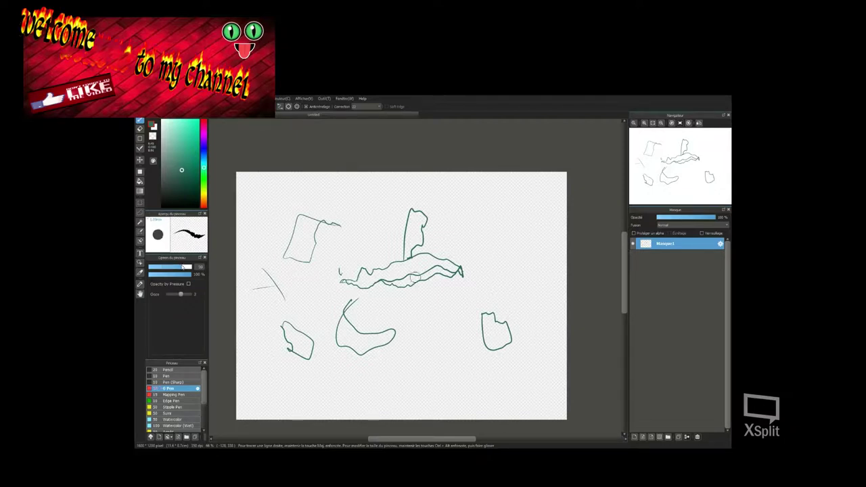
mouse_move(270, 249)
left_mouse_down()
mouse_move(259, 218)
mouse_move(269, 205)
mouse_move(277, 208)
mouse_move(268, 248)
mouse_move(275, 232)
left_mouse_up()
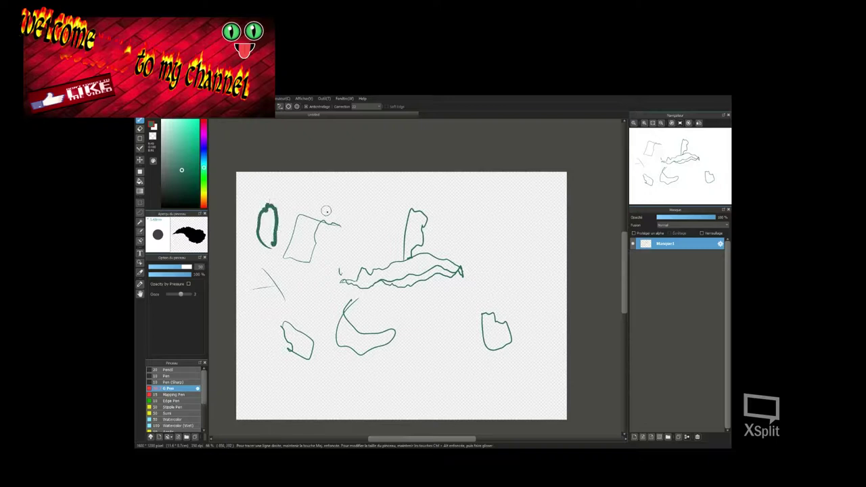
mouse_move(364, 197)
left_mouse_down()
mouse_move(371, 225)
mouse_move(350, 221)
mouse_move(346, 199)
mouse_move(374, 206)
left_mouse_up()
mouse_move(457, 189)
left_mouse_down()
mouse_move(473, 198)
mouse_move(468, 230)
mouse_move(448, 188)
mouse_move(461, 187)
left_mouse_up()
mouse_move(506, 276)
left_mouse_down()
mouse_move(489, 287)
mouse_move(487, 255)
mouse_move(509, 276)
left_mouse_up()
mouse_move(461, 368)
left_mouse_down()
mouse_move(430, 350)
mouse_move(444, 362)
mouse_move(460, 354)
mouse_move(460, 364)
mouse_move(516, 363)
mouse_move(532, 380)
mouse_move(516, 396)
mouse_move(493, 369)
left_mouse_up()
mouse_move(341, 381)
left_mouse_down()
mouse_move(321, 391)
mouse_move(310, 373)
mouse_move(338, 369)
mouse_move(344, 380)
left_mouse_up()
mouse_move(391, 313)
left_mouse_down()
mouse_move(407, 302)
mouse_move(432, 312)
mouse_move(399, 333)
mouse_move(383, 321)
left_mouse_up()
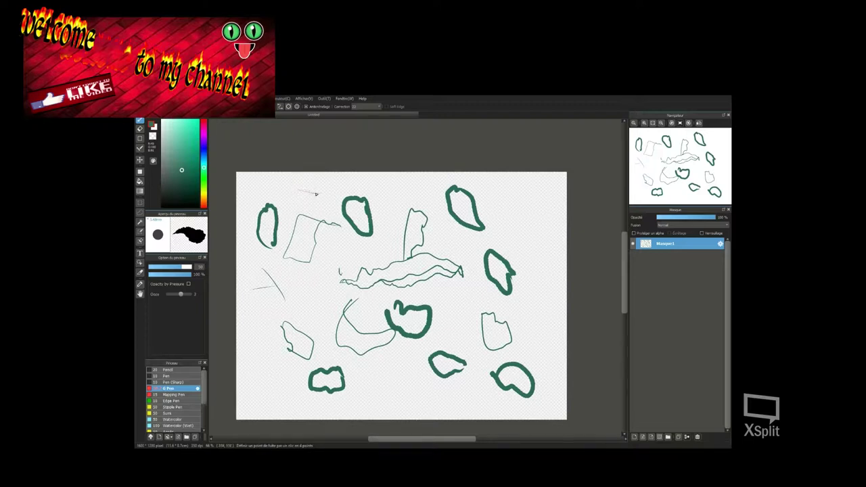
Draw thick green strokes converging on a vanishing point in the canvas's upper-left corner and switch the snap mode
left_click(320, 202)
mouse_move(313, 195)
left_mouse_down()
mouse_move(262, 198)
mouse_move(313, 193)
left_mouse_up()
left_click_drag(262, 184, 312, 196)
left_click(288, 106)
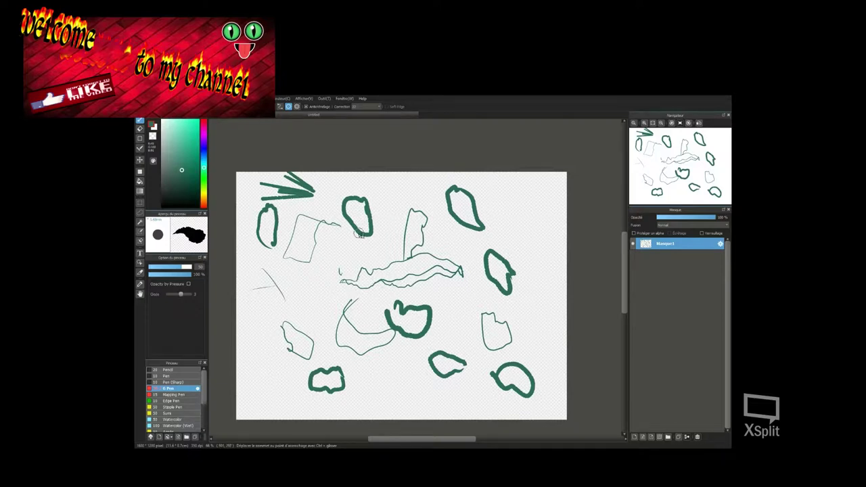
Pick up the pale canvas background as the drawing colour
scroll(386, 262, "down", 2)
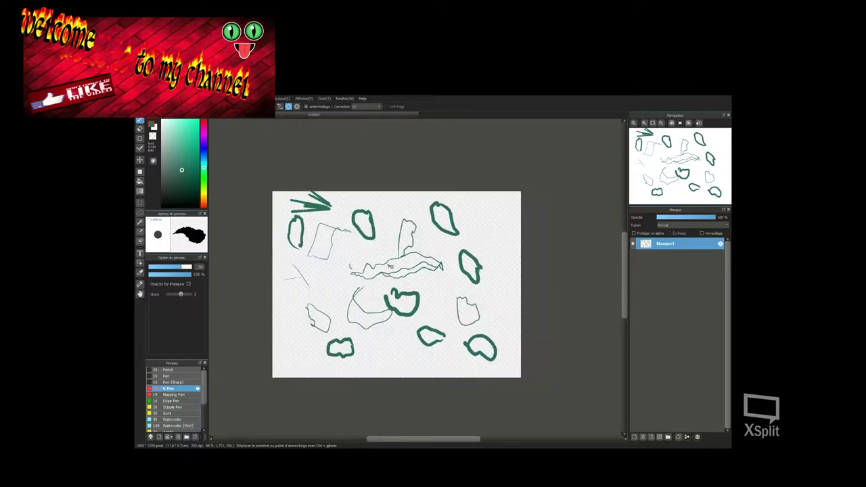
right_click(397, 262)
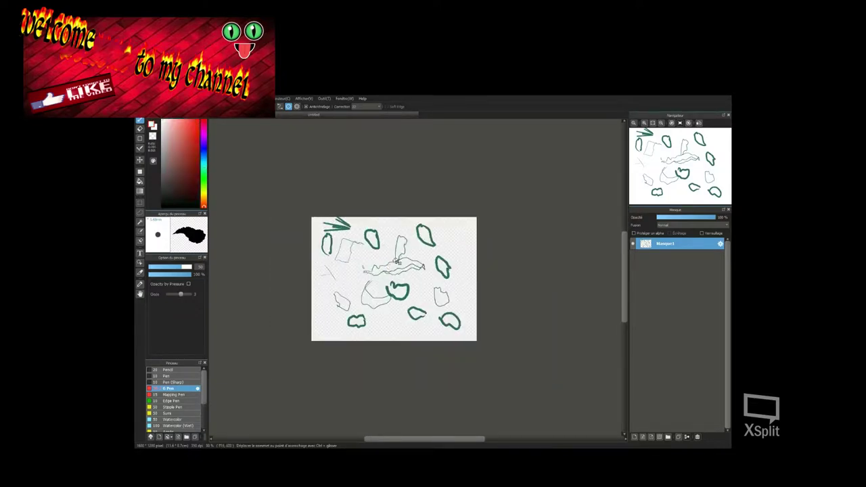
scroll(397, 269, "down", 1)
scroll(399, 271, "up", 1)
scroll(399, 271, "down", 1)
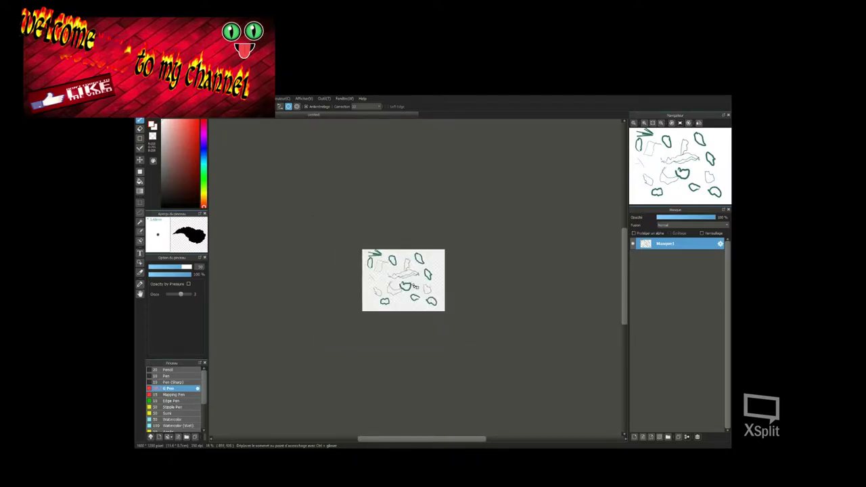
scroll(337, 251, "up", 2)
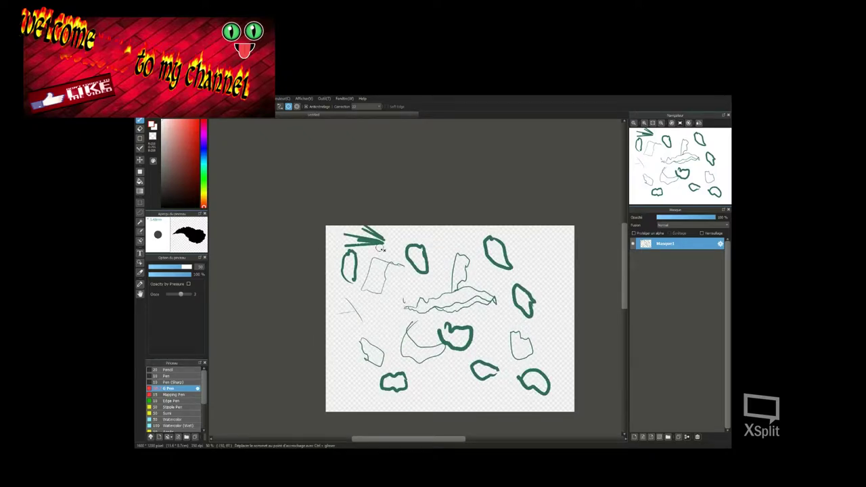
scroll(389, 279, "up", 1)
scroll(398, 285, "down", 1)
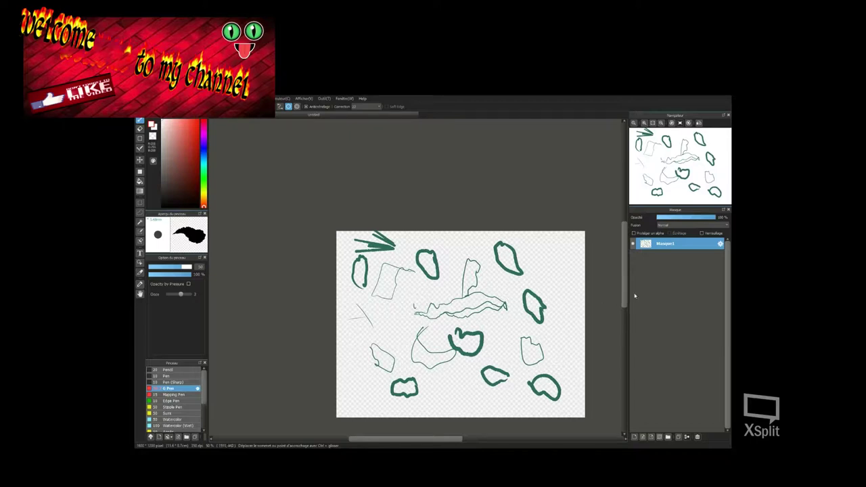
left_click_drag(628, 298, 628, 315)
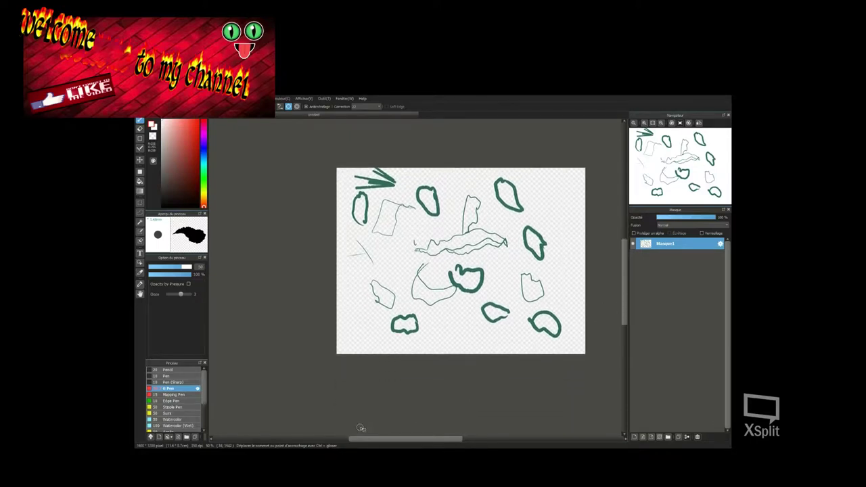
mouse_move(378, 444)
left_mouse_down()
mouse_move(398, 442)
mouse_move(389, 441)
left_mouse_up()
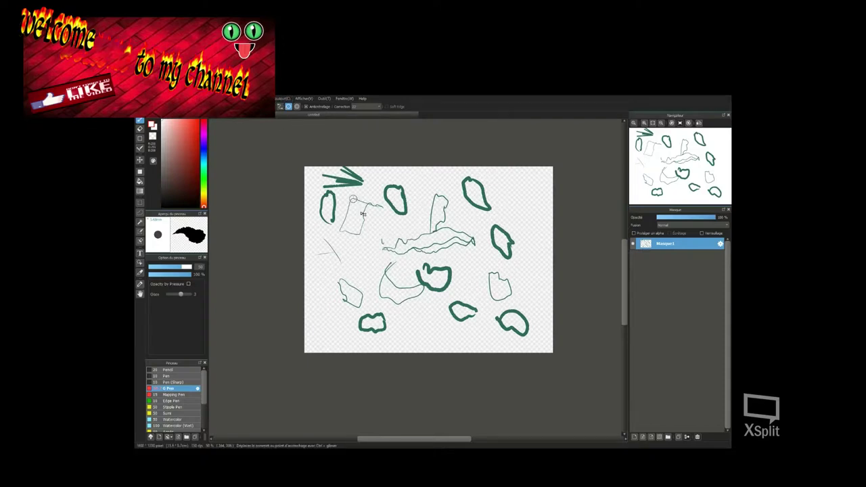
scroll(369, 218, "down", 1)
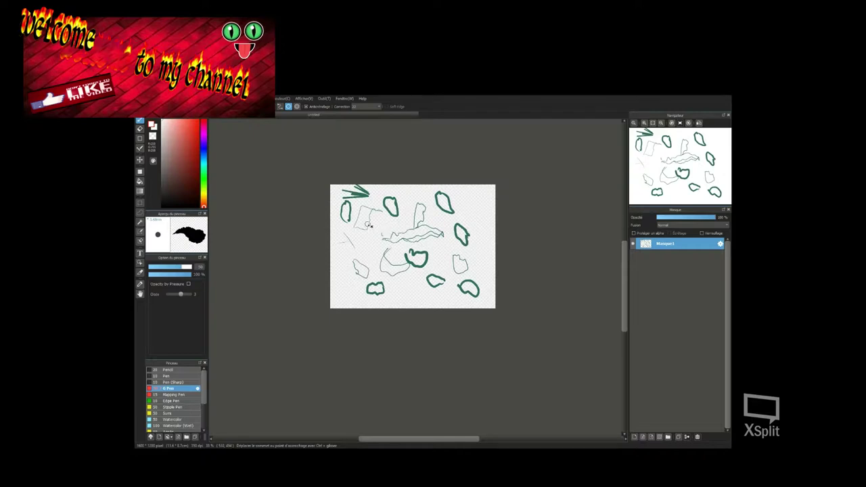
scroll(372, 252, "down", 1)
scroll(388, 291, "up", 2)
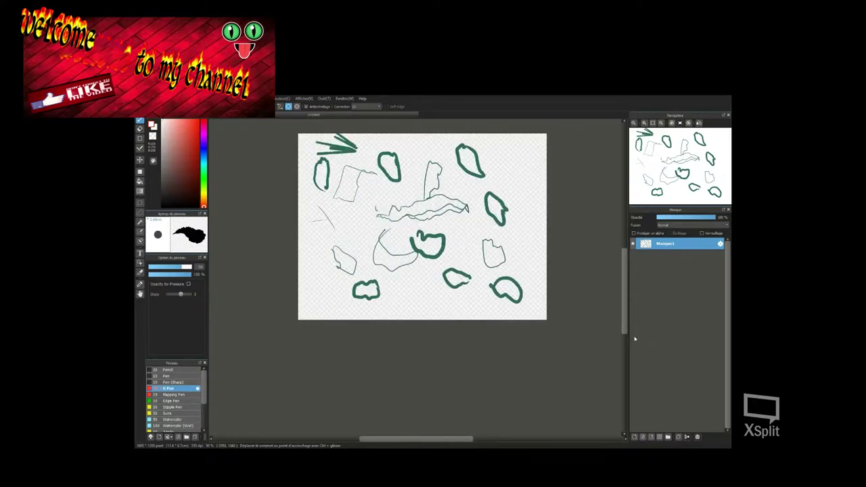
left_click_drag(626, 332, 627, 317)
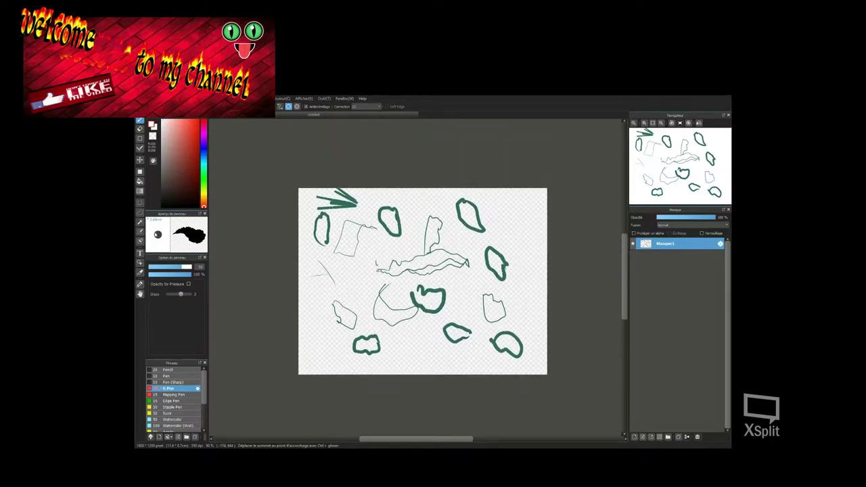
Bucket-fill the canvas background with white, then try filling the leftmost green loop's outline and undo that last fill
left_click(140, 181)
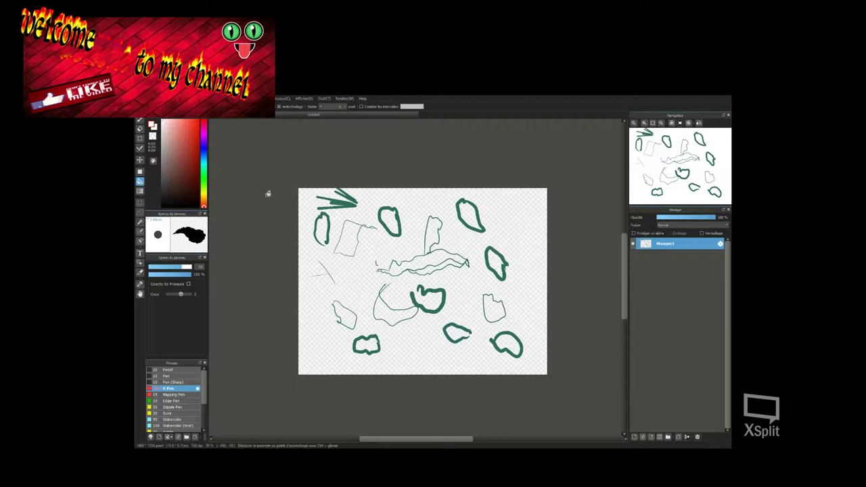
left_click(322, 226)
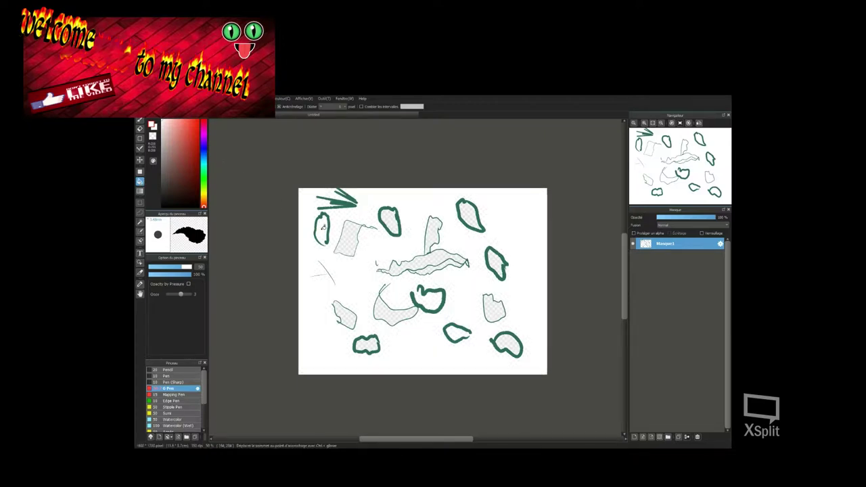
left_click(326, 236)
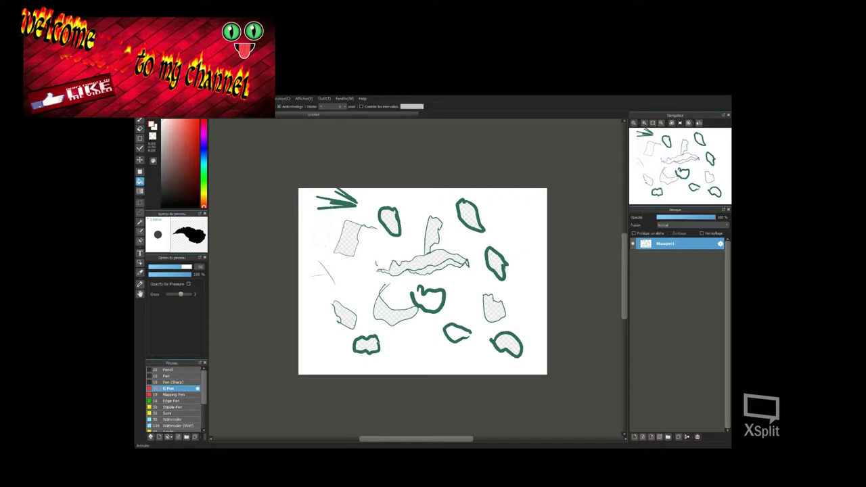
key("ctrl+z")
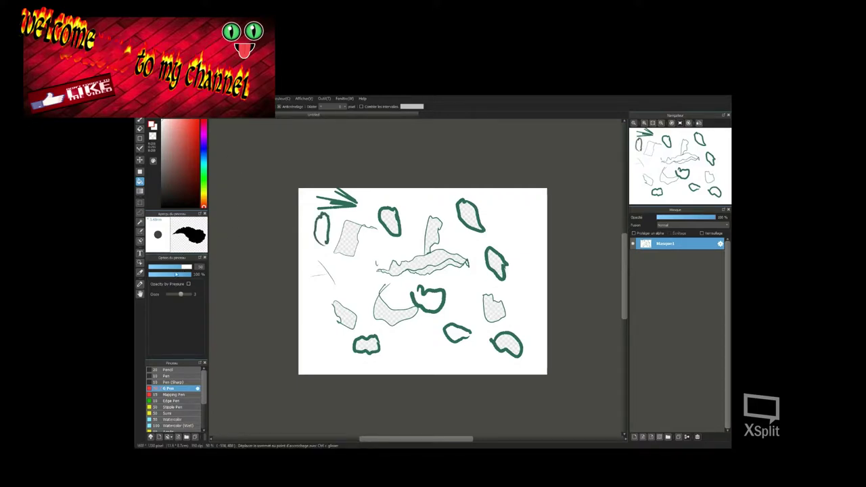
Give the G Pen a smaller width and 47 % opacity, and select the Mapping Pen with an increased width
left_click(167, 267)
left_click(168, 275)
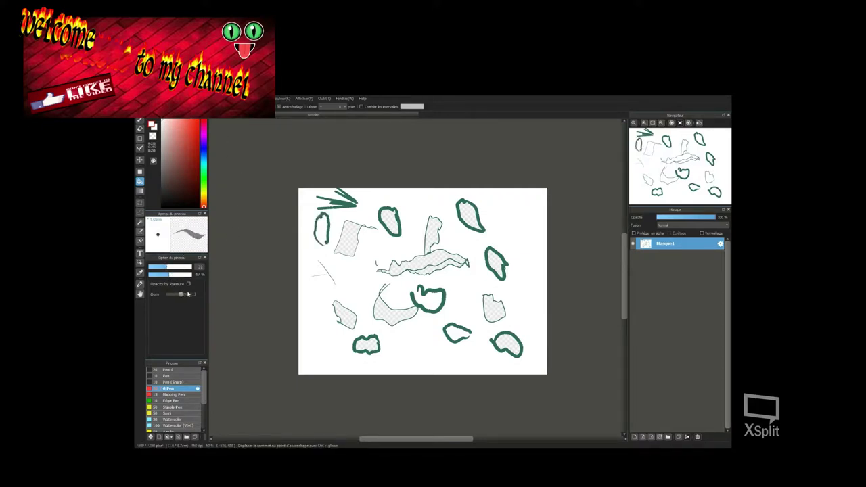
left_click(188, 294)
left_click(178, 395)
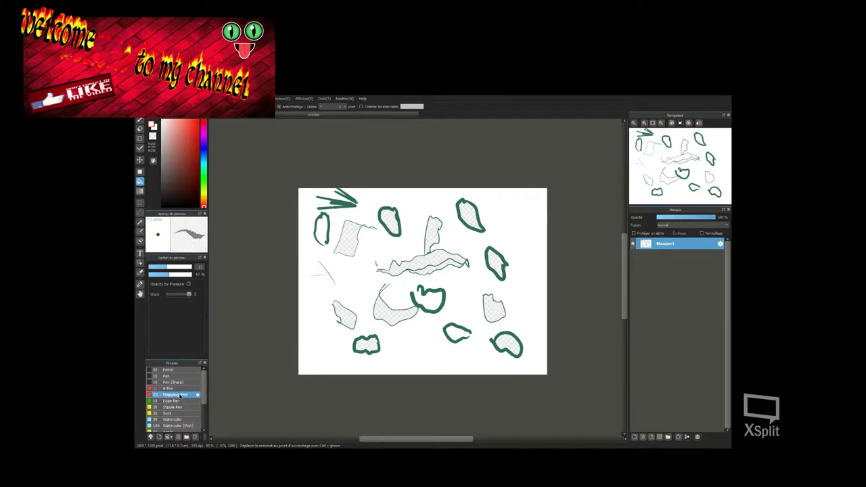
left_click(175, 267)
Choose a dark red and fill the four-sided shape and the closed shapes along the canvas's upper and right areas
left_click(183, 159)
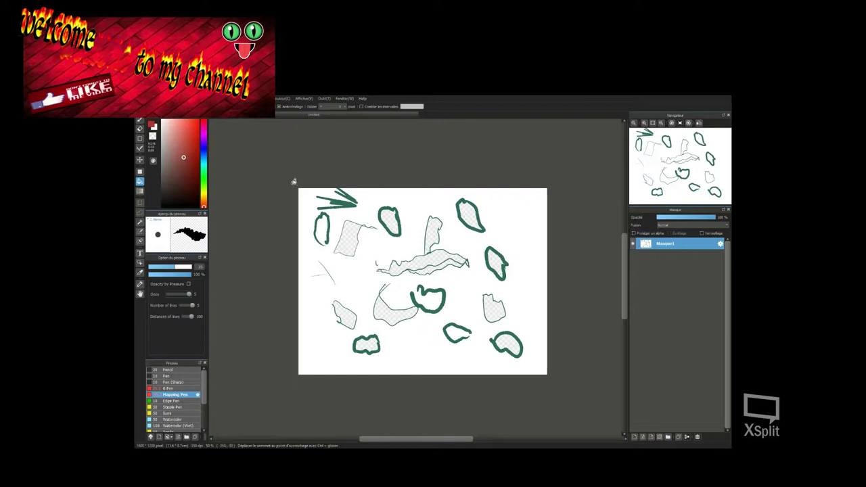
left_click(347, 241)
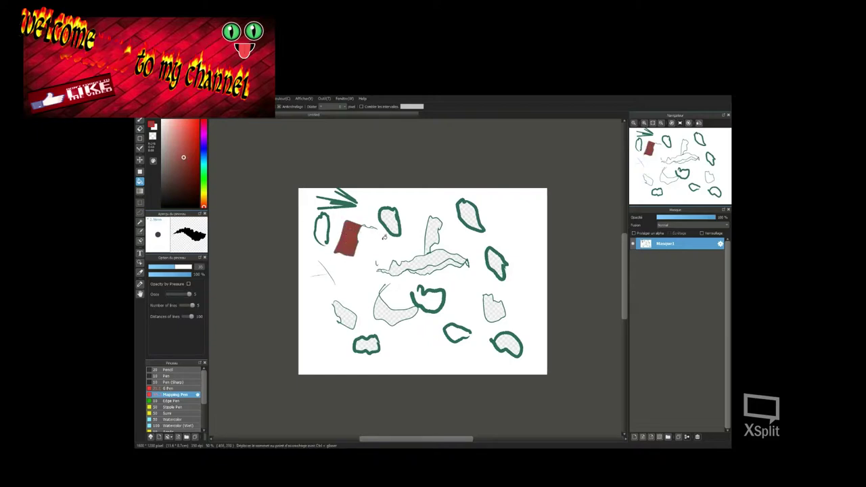
left_click_drag(390, 211, 391, 227)
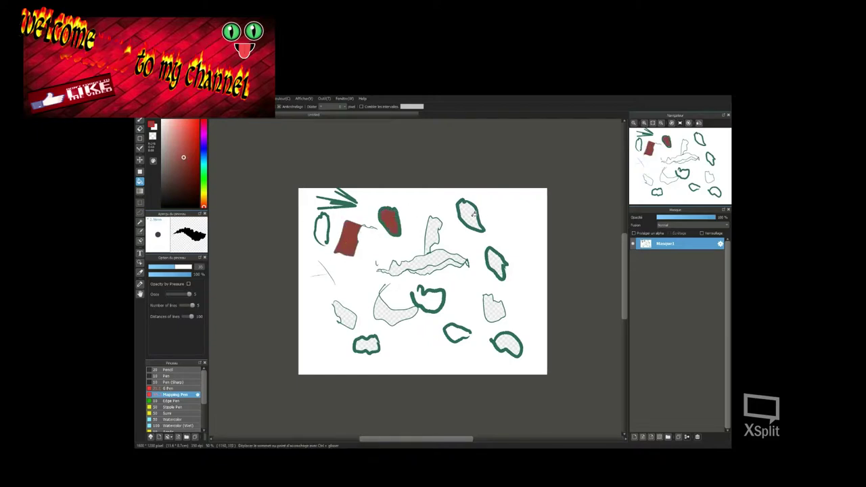
left_click_drag(474, 214, 471, 222)
left_click_drag(497, 261, 504, 277)
left_click(496, 310)
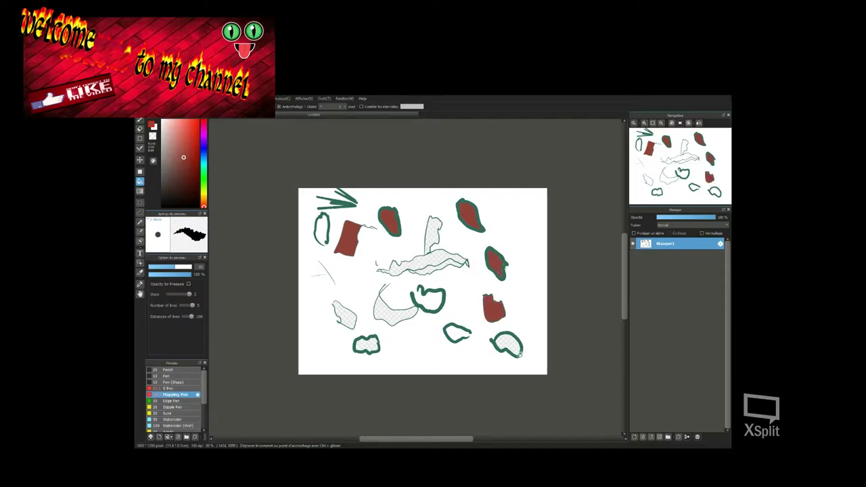
left_click(516, 349)
Fill the white background, the crescent and the upper band of the central wavy shape with the same dark red
left_click(458, 331)
left_click(448, 326)
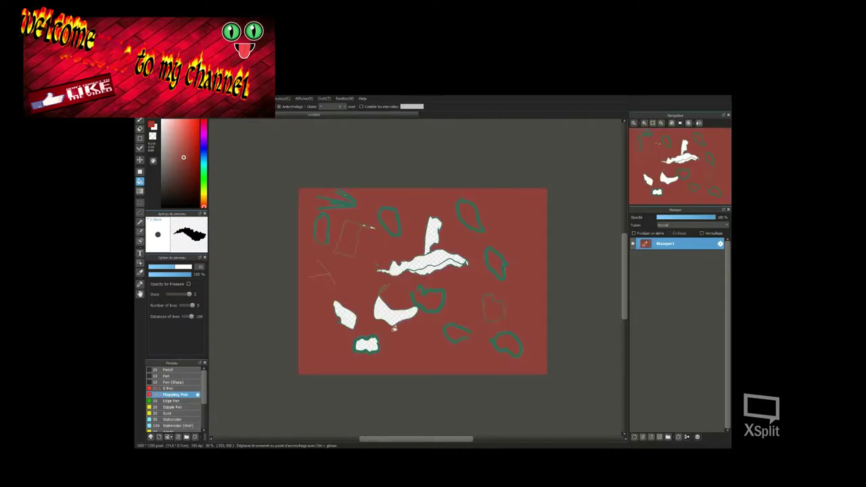
left_click(392, 316)
left_click(400, 264)
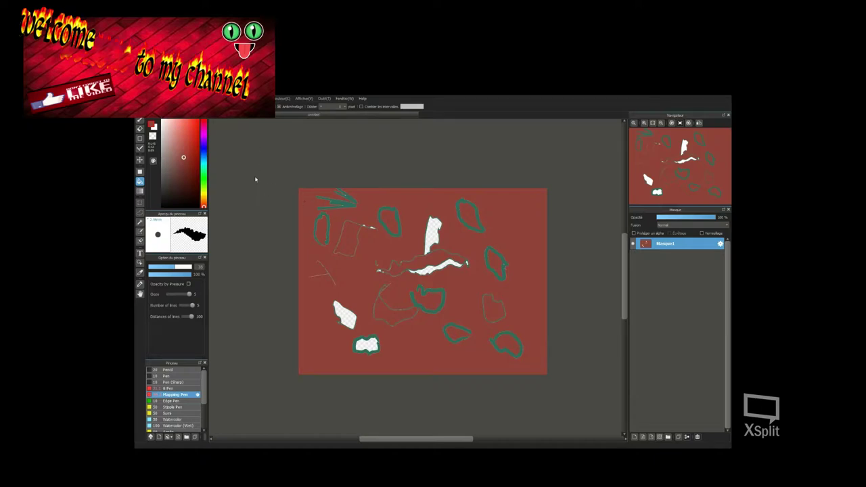
Warp the layer with a mesh transform by pulling its interior grid points in various directions, and apply the distortion
key("ctrl+shift+t")
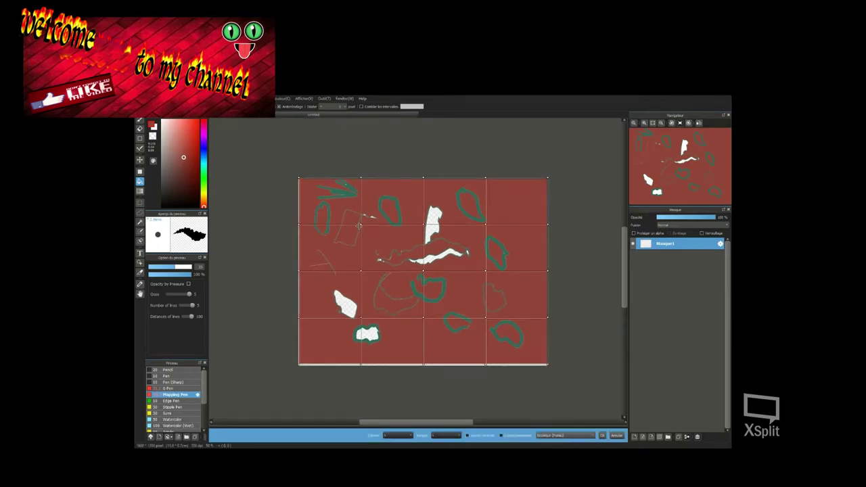
mouse_move(360, 226)
left_mouse_down()
mouse_move(424, 266)
mouse_move(399, 260)
mouse_move(473, 296)
mouse_move(421, 278)
mouse_move(421, 270)
mouse_move(458, 309)
left_mouse_up()
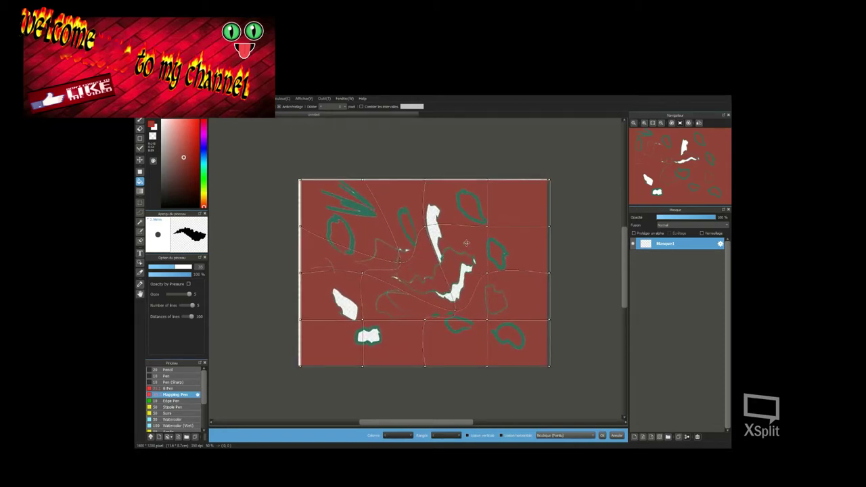
mouse_move(487, 226)
left_mouse_down()
mouse_move(472, 264)
mouse_move(447, 278)
mouse_move(468, 252)
mouse_move(457, 274)
left_mouse_up()
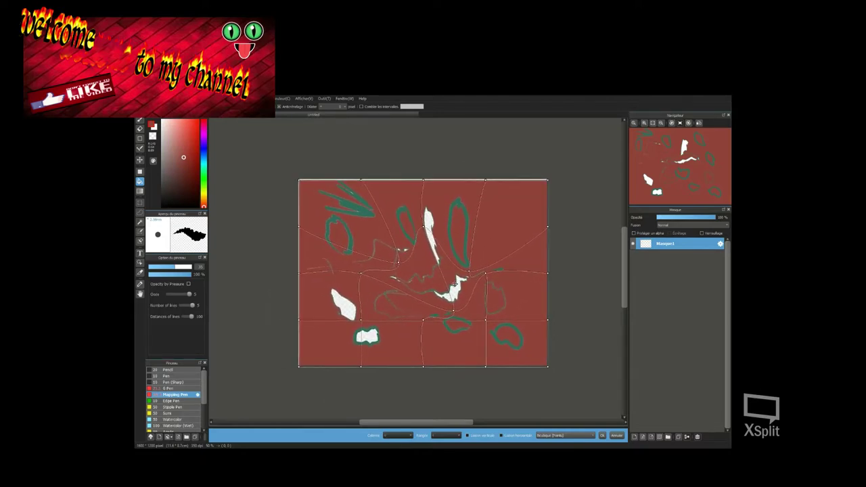
mouse_move(454, 308)
left_mouse_down()
mouse_move(443, 318)
mouse_move(429, 318)
mouse_move(425, 306)
mouse_move(419, 313)
left_mouse_up()
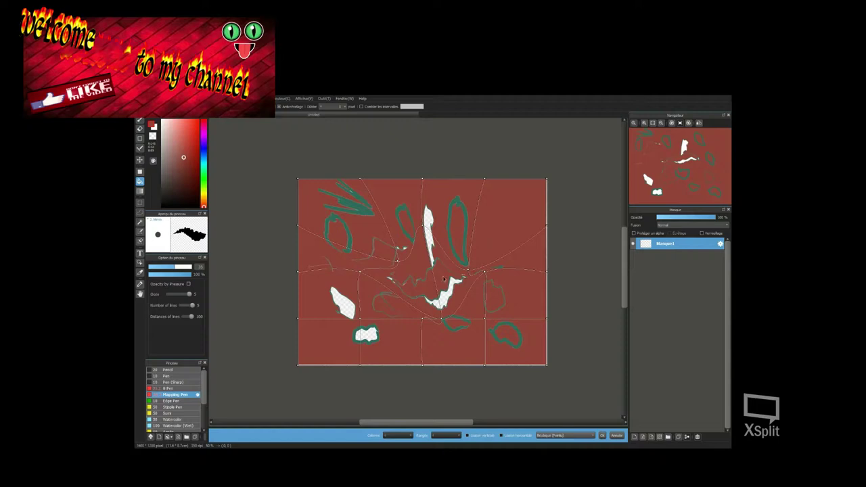
key("e")
mouse_move(441, 319)
left_mouse_down()
mouse_move(495, 338)
mouse_move(364, 202)
left_mouse_up()
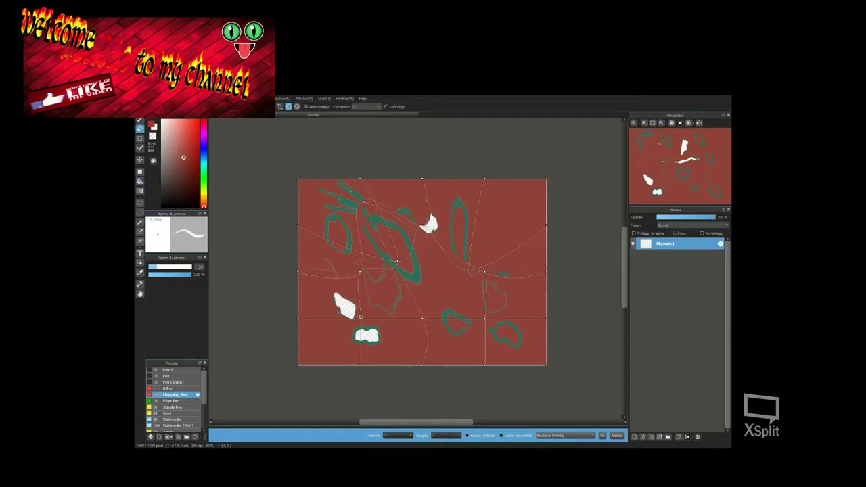
mouse_move(362, 320)
left_mouse_down()
mouse_move(384, 318)
mouse_move(340, 350)
mouse_move(370, 356)
left_mouse_up()
mouse_move(485, 319)
left_mouse_down()
mouse_move(479, 249)
mouse_move(499, 216)
left_mouse_up()
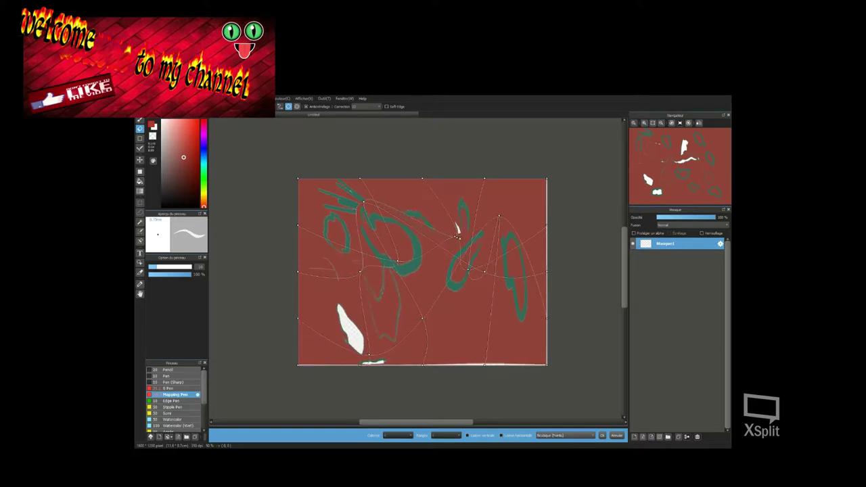
left_click_drag(422, 318, 475, 337)
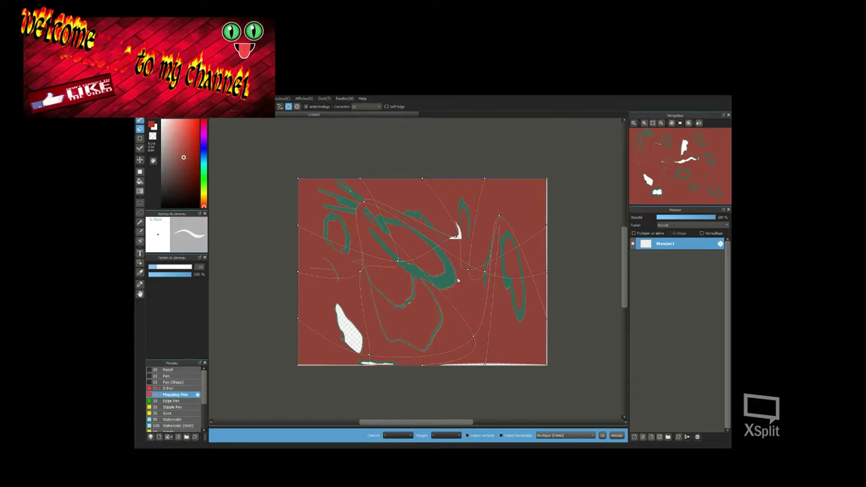
key("Return")
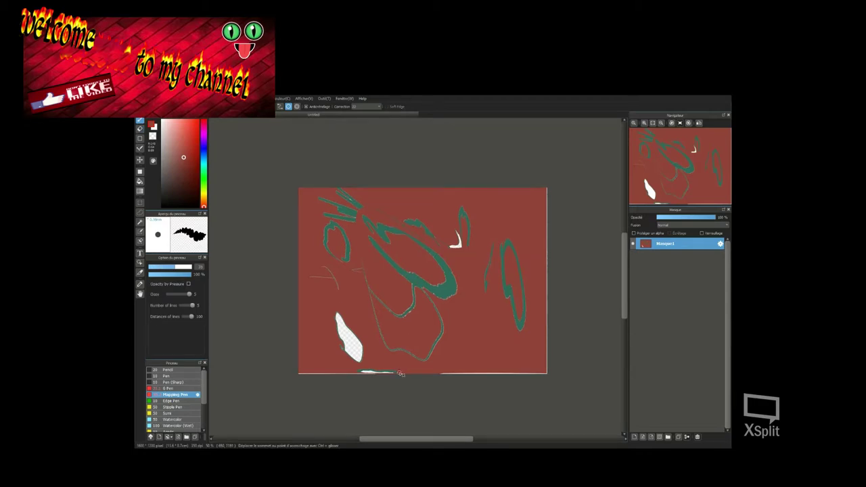
Try a diagonal gradient from dark red to white across the whole canvas, and undo it
left_click(140, 192)
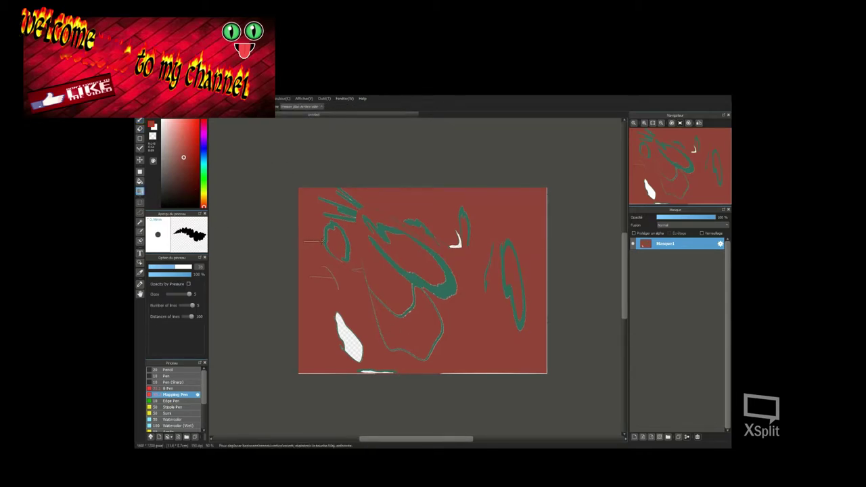
left_click_drag(299, 241, 437, 318)
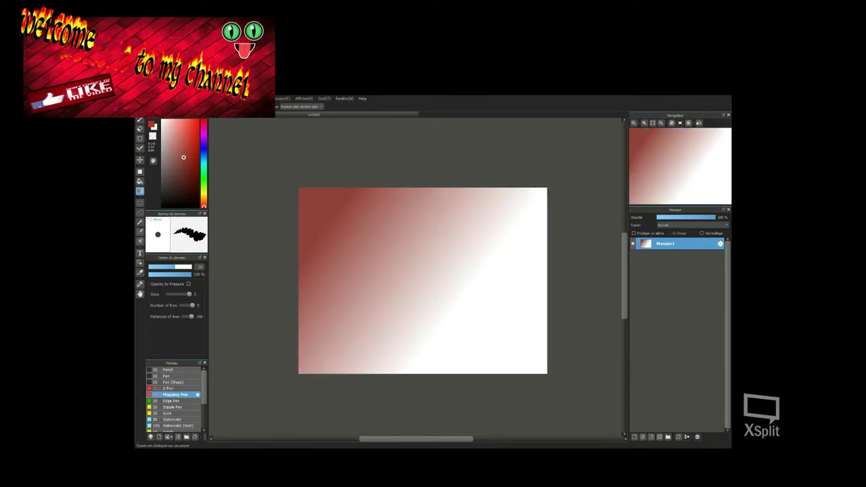
key("ctrl+z")
key("ctrl+z")
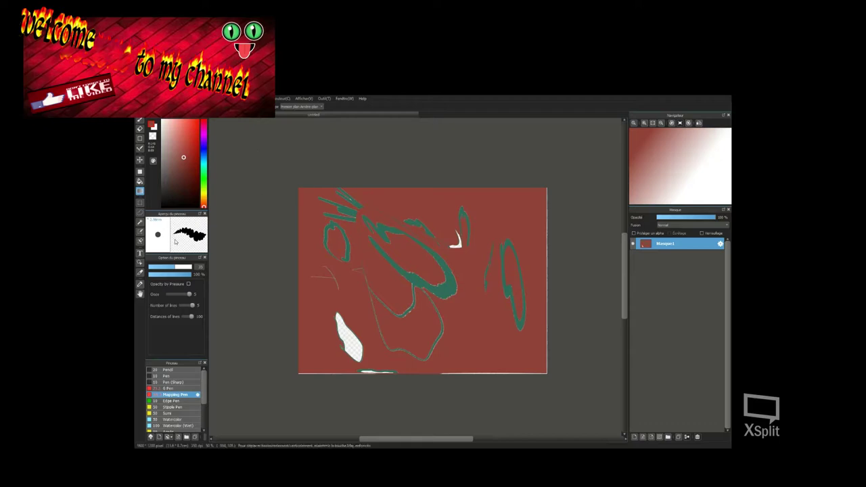
Select the connected dark-red background with the Magic Wand
left_click(140, 223)
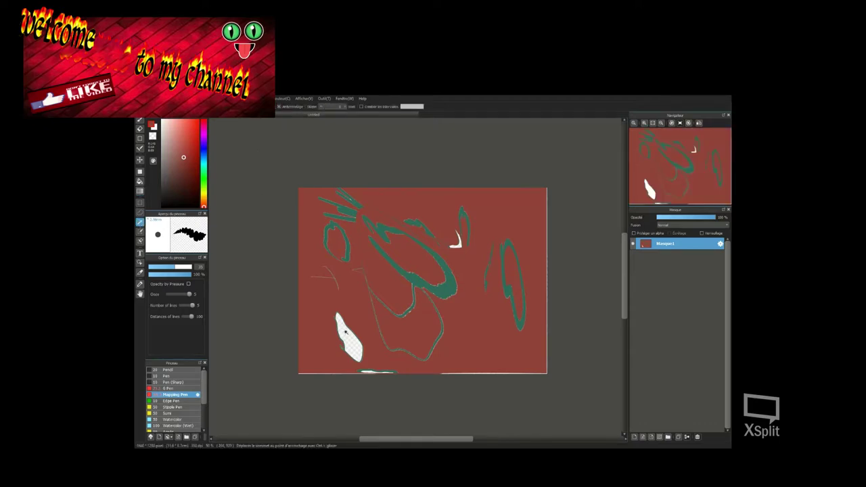
left_click(348, 334)
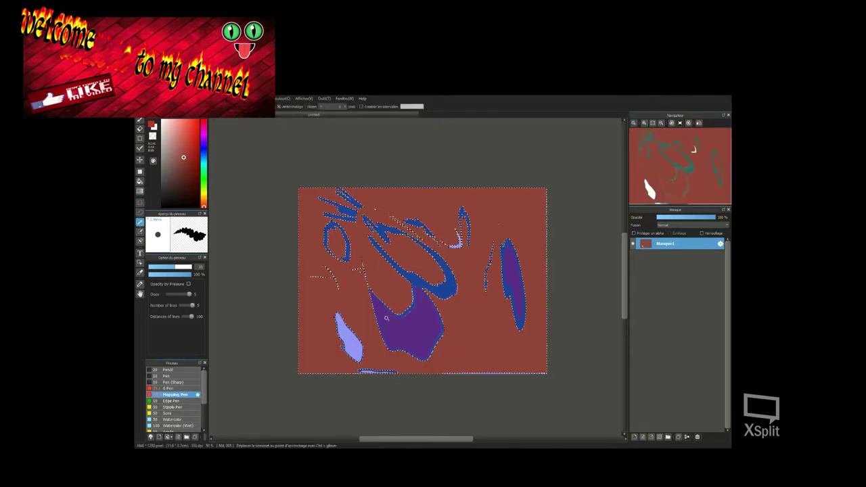
key("ctrl+d")
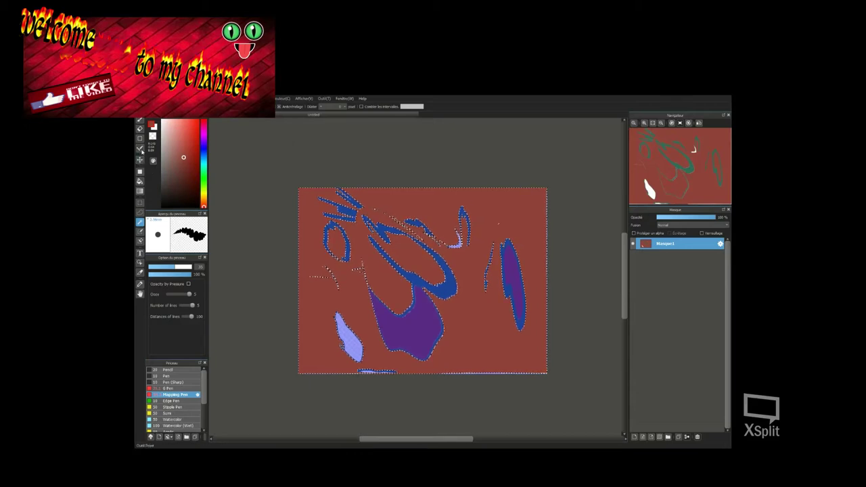
Set the Mapping Pen's gaps to 1 and increase its brush width
left_click(141, 148)
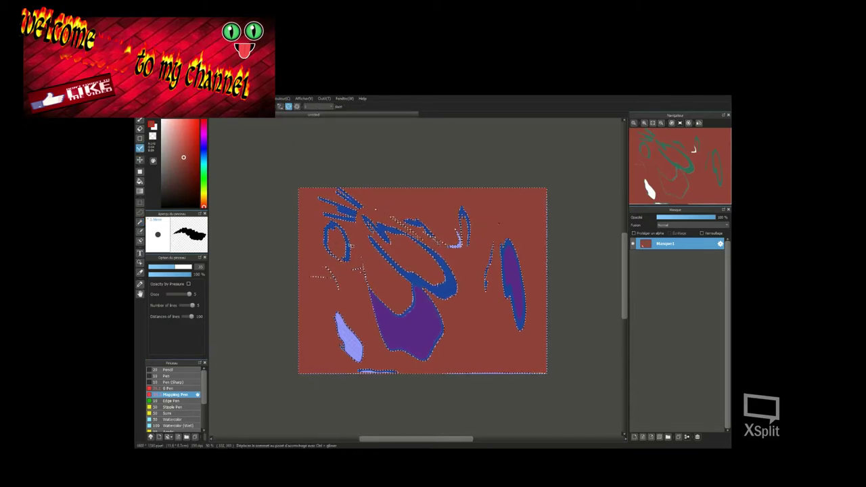
left_click_drag(192, 296, 173, 295)
left_click(182, 268)
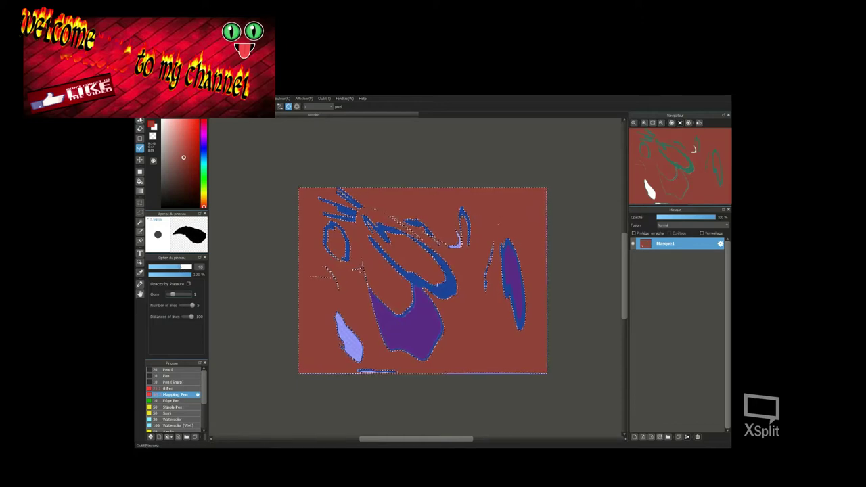
left_click(140, 120)
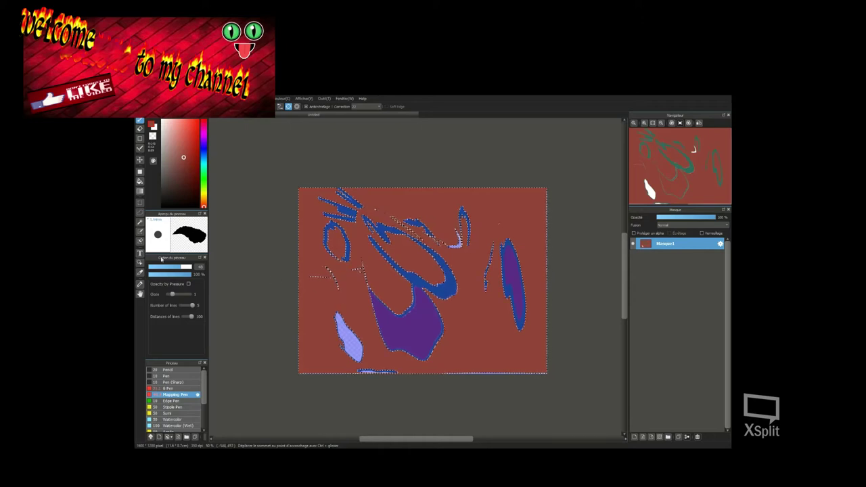
Apply gradients inside the selection, finishing with a sharp, slightly slanted transition from white above to dark red below
left_click(140, 191)
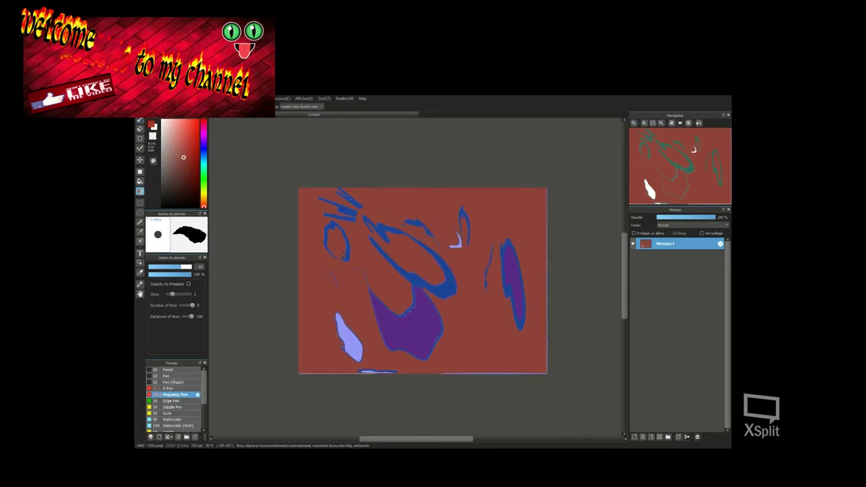
left_click(343, 257)
left_click(366, 255)
left_click(389, 287)
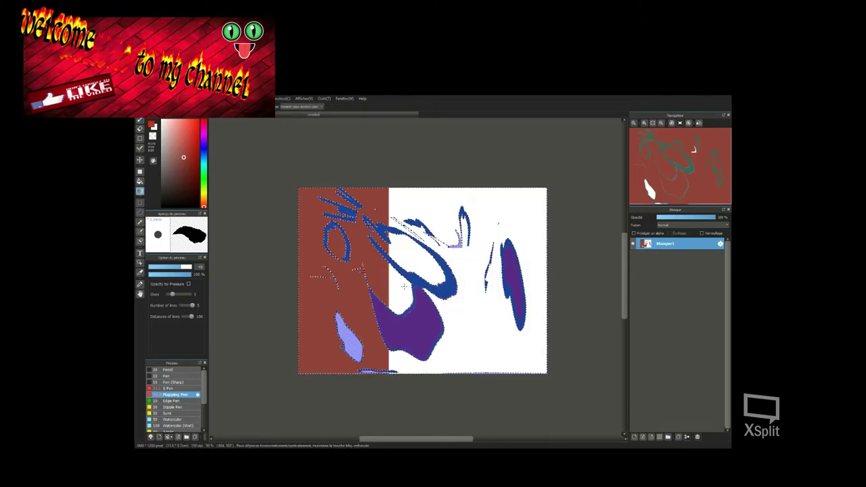
left_click_drag(431, 294, 482, 302)
left_click_drag(498, 272, 506, 258)
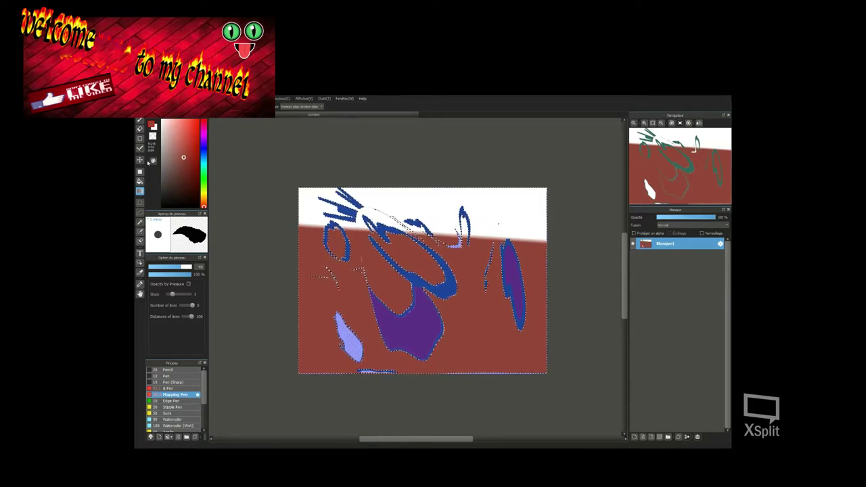
Choose the Pencil brush and move the selected background up and slightly to the right, and back down
left_click(140, 294)
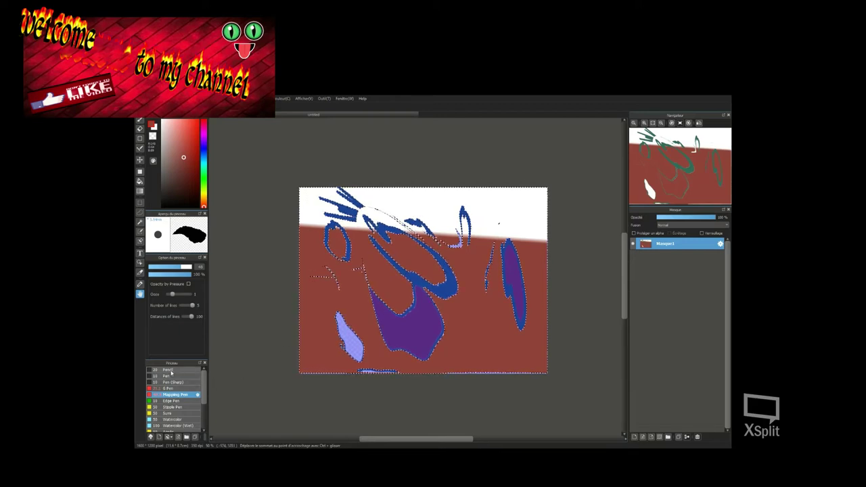
left_click(169, 370)
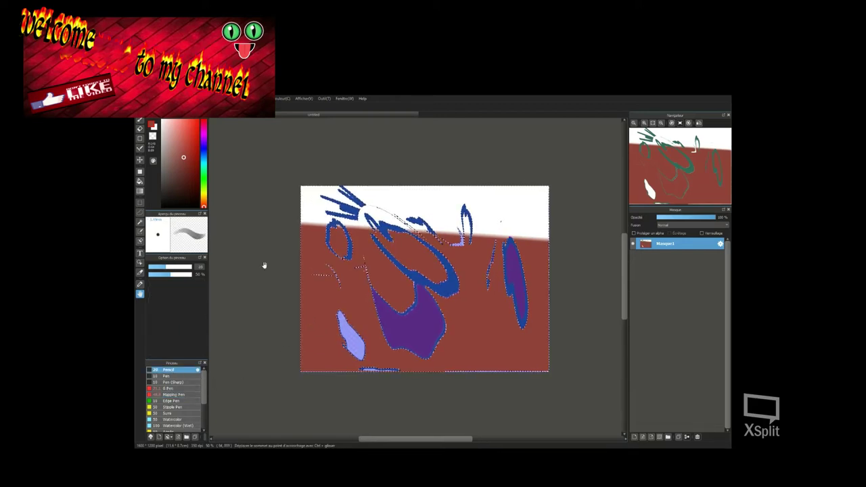
left_click(140, 161)
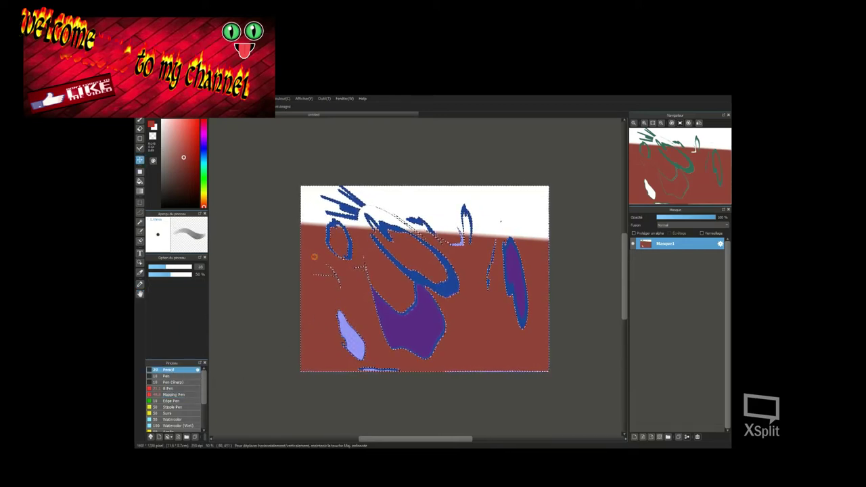
left_click_drag(314, 258, 327, 228)
left_click(667, 244, "ctrl")
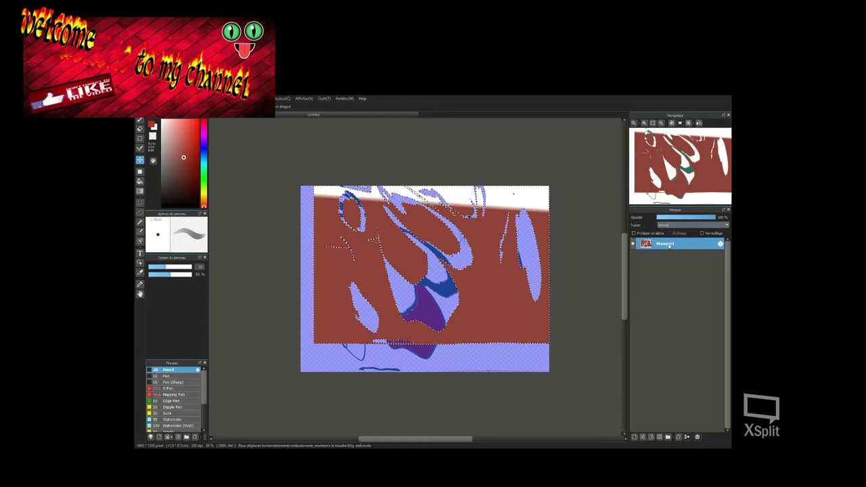
left_click_drag(396, 317, 395, 346)
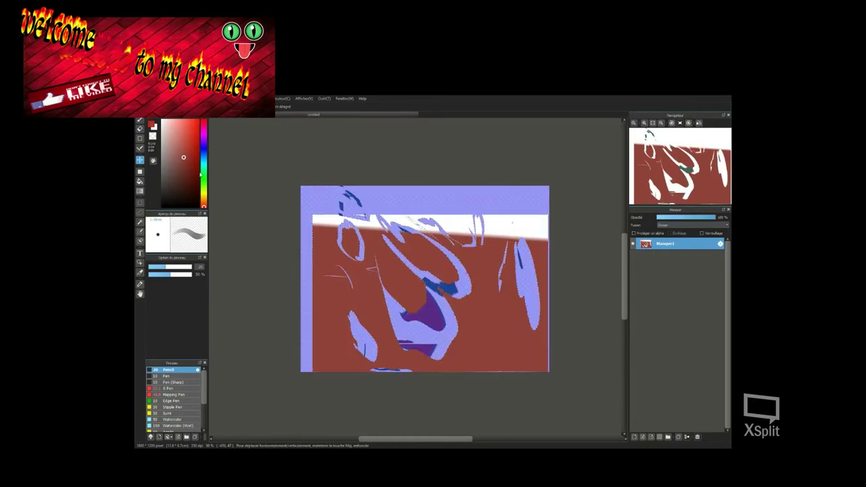
Sample white from the canvas's upper band as the foreground colour and activate the Brush tool
left_click(140, 148)
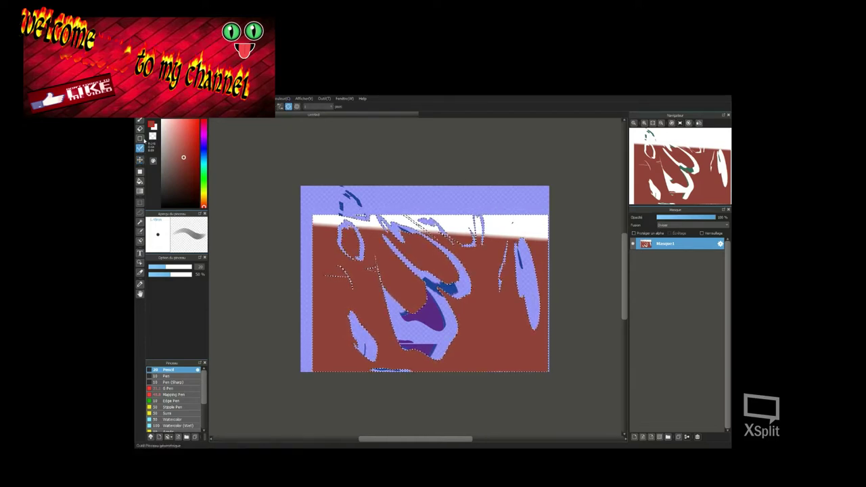
left_click(140, 139)
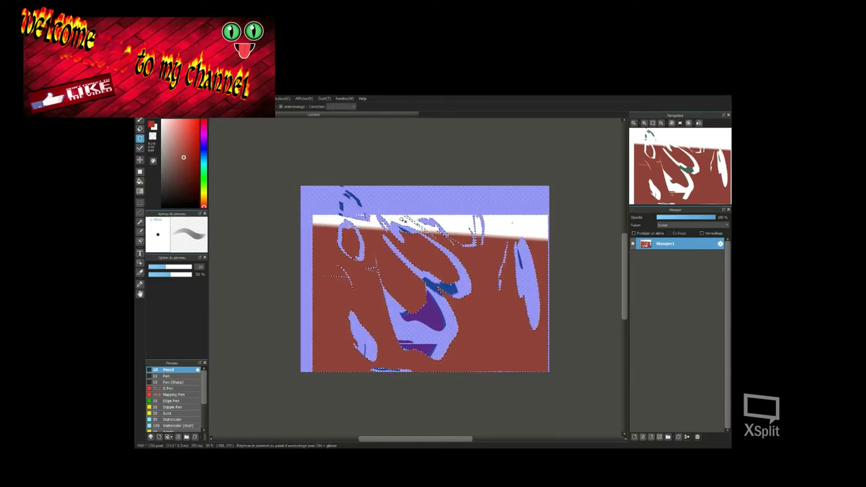
left_click(399, 220)
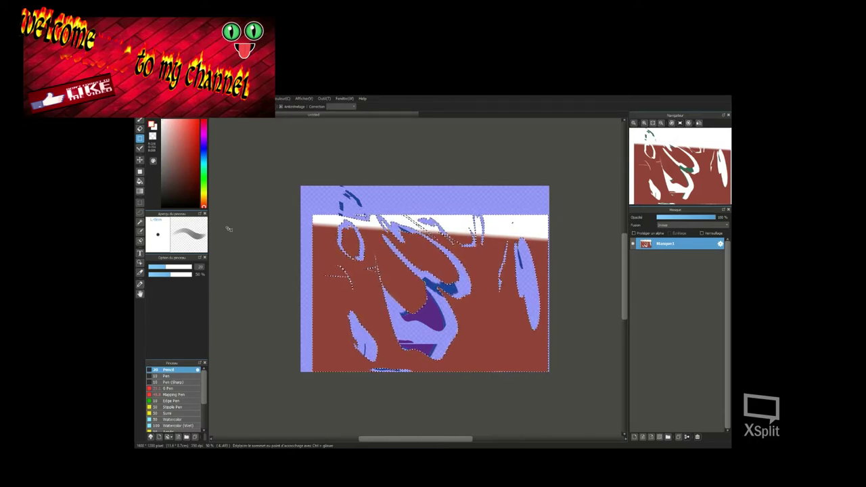
left_click(140, 128)
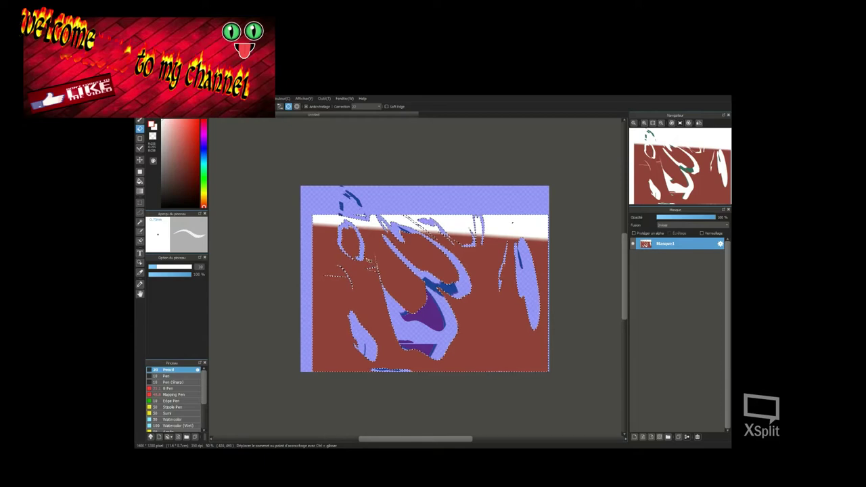
left_click(140, 121)
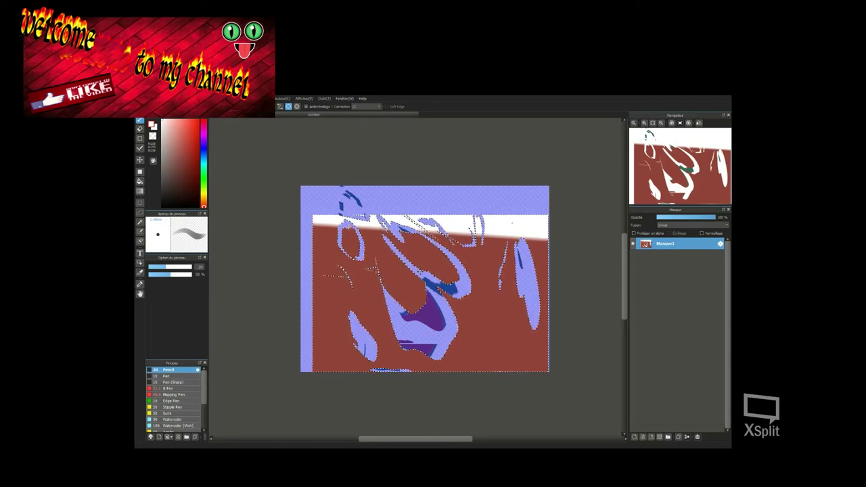
Darken the selected red area to a deep brown
key("ctrl+z")
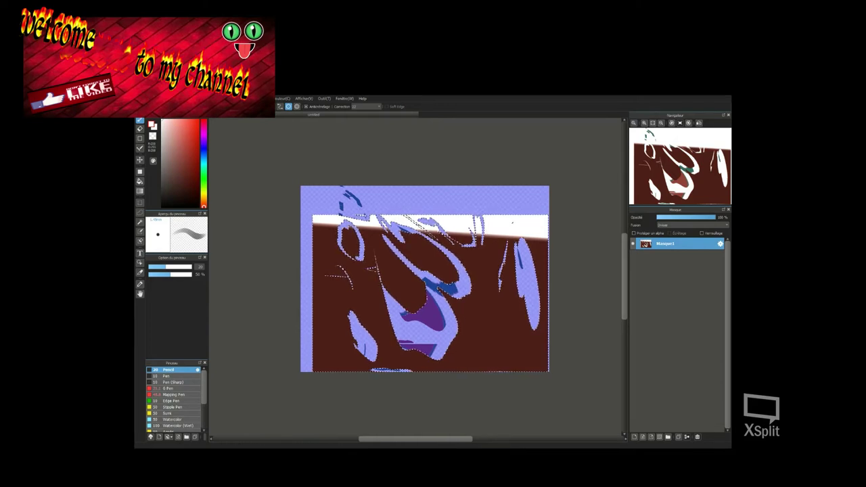
key("ctrl+d")
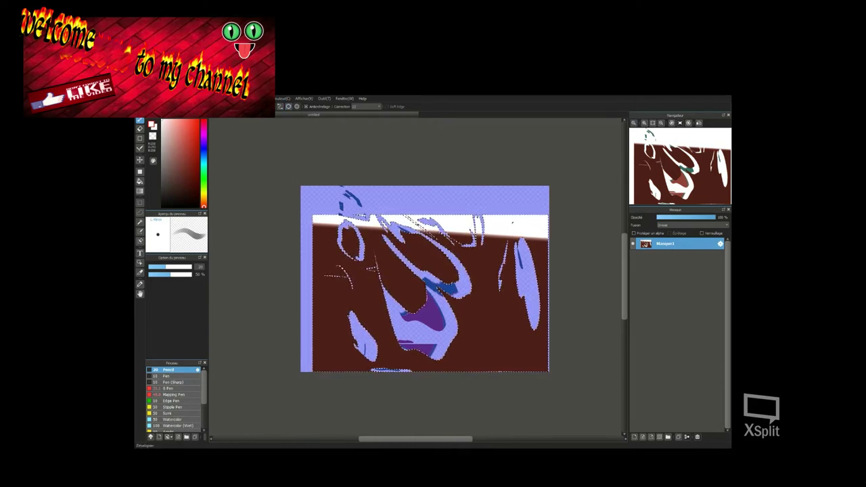
key("2")
key("1")
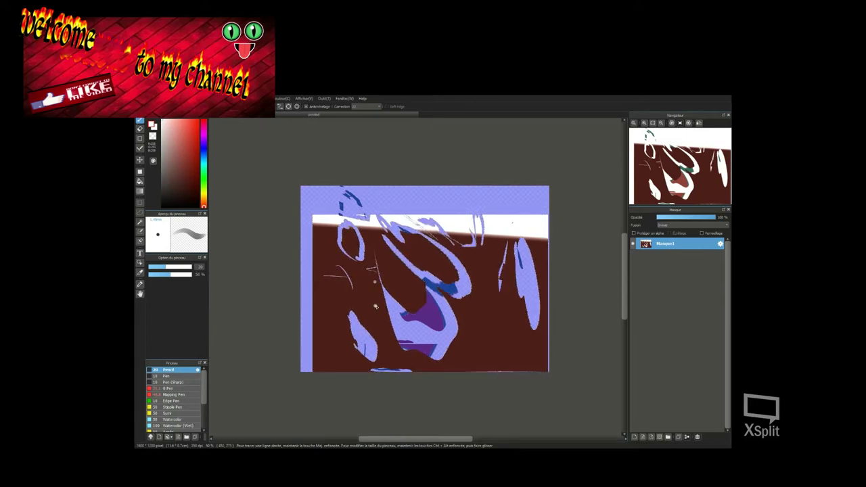
Rotate the canvas view until it is tilted about 30 degrees clockwise
key("Left")
key("Left")
key("Left")
key("Left")
key("Left")
key("Left")
key("Left")
key("Left")
key("Left")
key("Left")
key("Left")
key("Left")
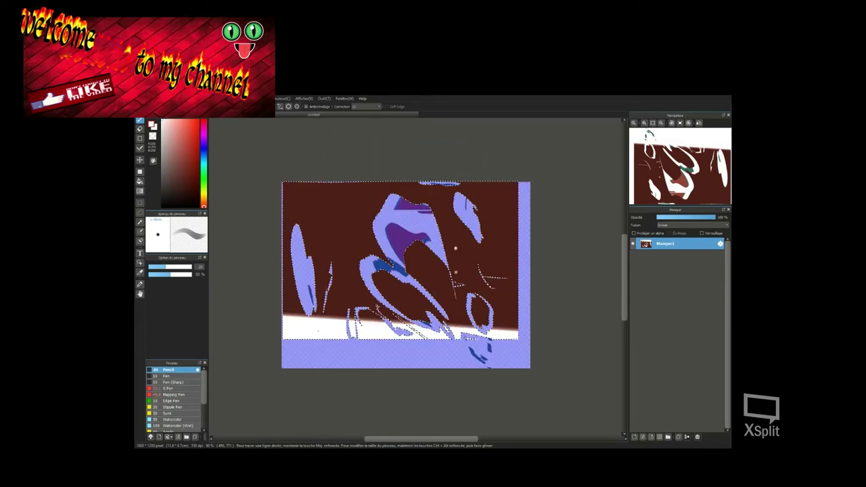
key("Left")
key("Left")
key("Left")
key("Left")
key("Left")
key("Left")
key("Left")
key("Left")
key("Left")
key("Left")
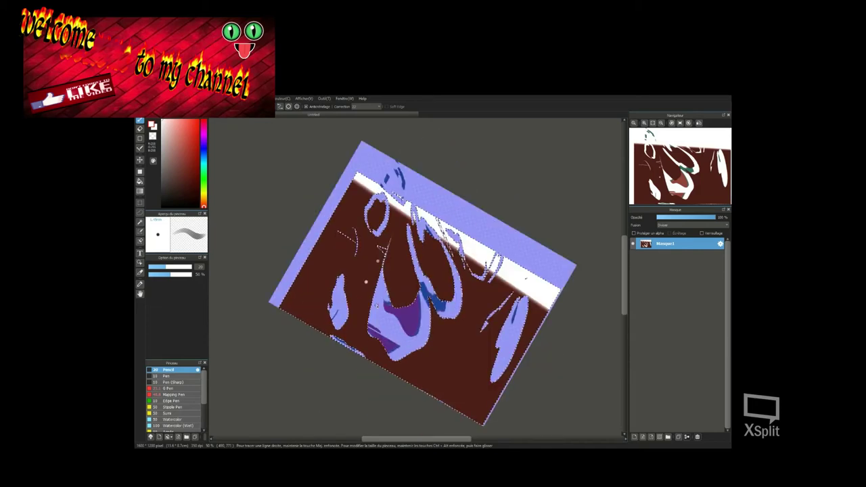
Rotate the canvas view back to upright and dab small light dots across the brown area
key("Left")
key("Left")
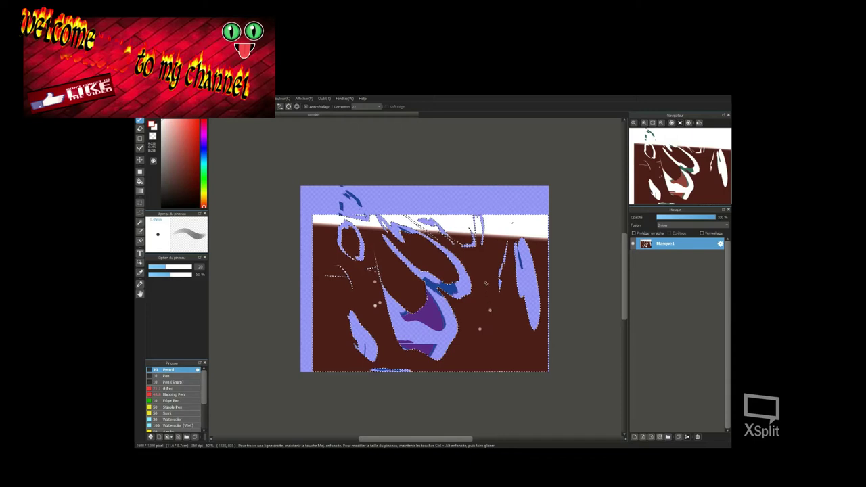
left_click(522, 333)
left_click(325, 357)
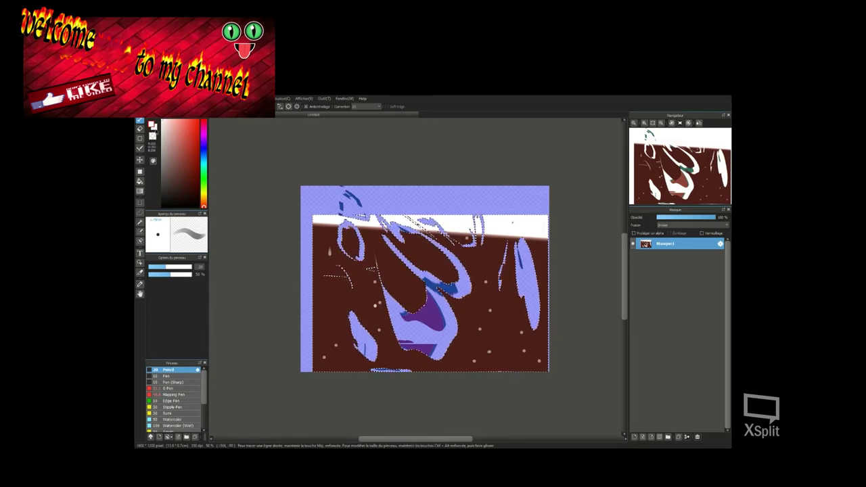
Move the selected content up and slightly left towards the canvas corner, and fill a few of its dots with white using the Bucket tool
left_click(140, 129)
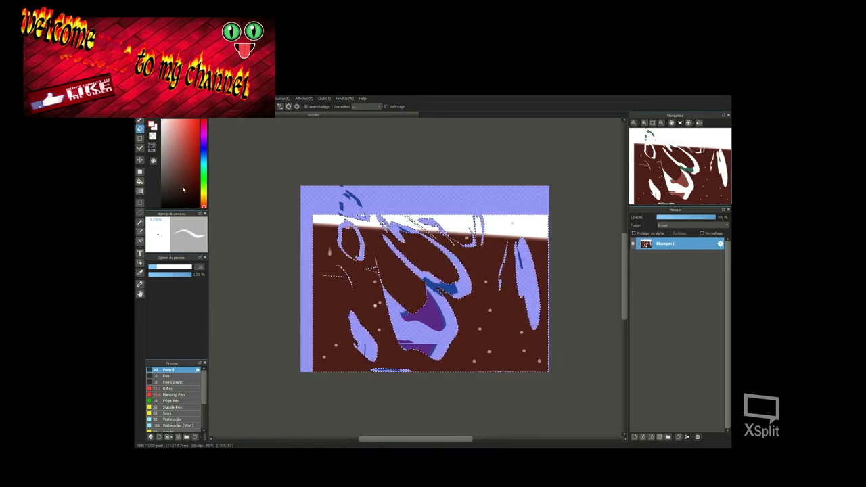
left_click(141, 160)
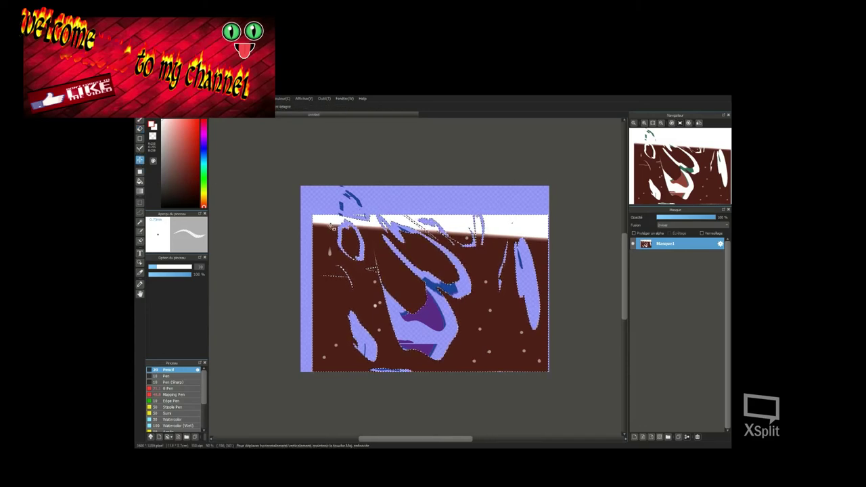
left_click_drag(331, 227, 324, 202)
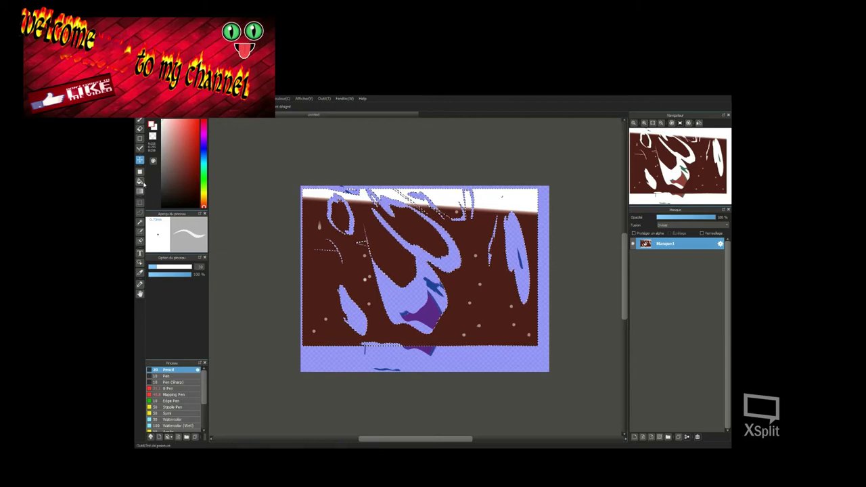
key("g")
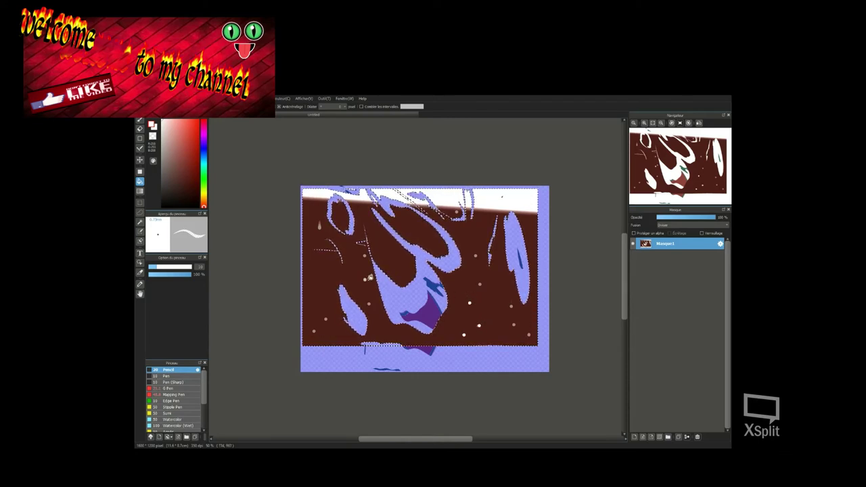
Add freehand strokes to the selection with the Select Pen along the empty strip below the painted area
left_click(140, 241)
left_click(140, 231)
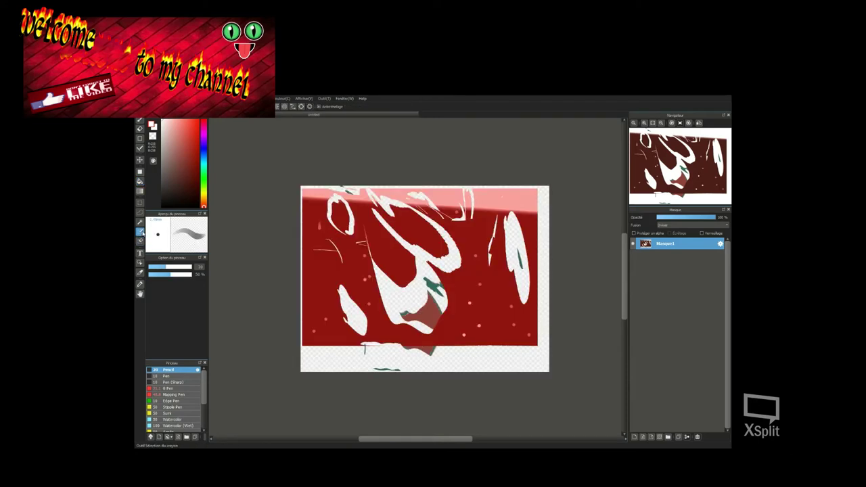
mouse_move(427, 359)
left_mouse_down()
mouse_move(419, 361)
mouse_move(460, 365)
mouse_move(465, 357)
mouse_move(394, 358)
mouse_move(517, 361)
left_mouse_up()
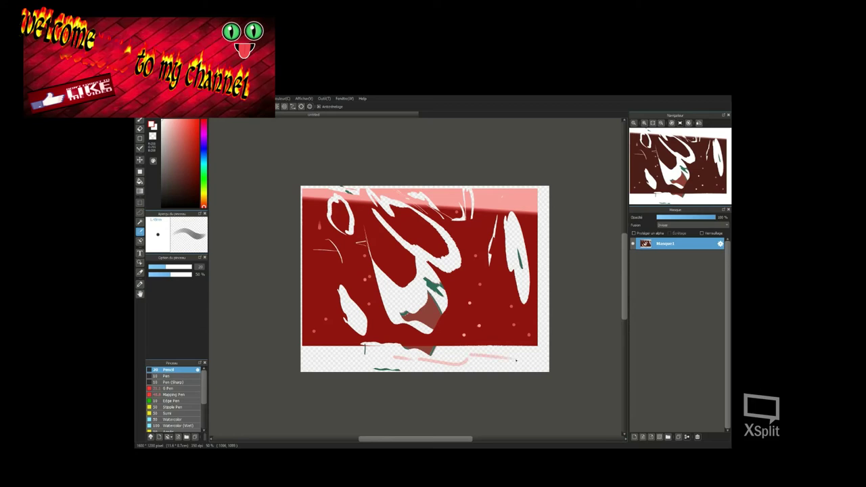
mouse_move(372, 359)
left_mouse_down()
mouse_move(320, 358)
mouse_move(501, 367)
mouse_move(546, 360)
left_mouse_up()
left_click_drag(324, 363, 309, 353)
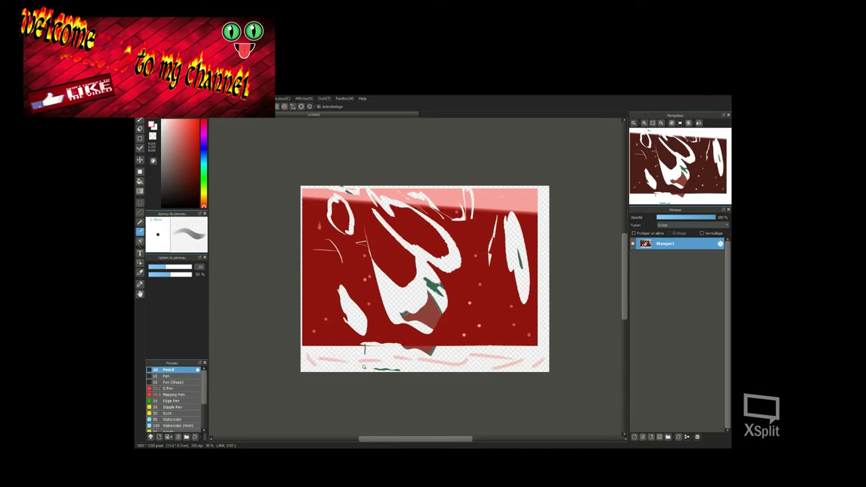